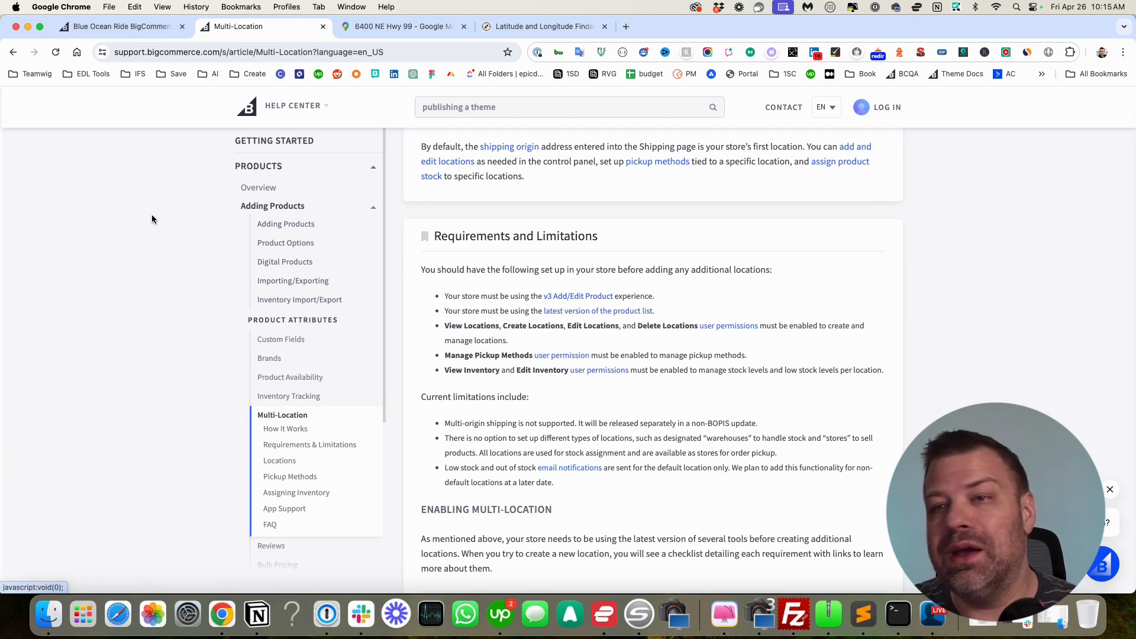
Switch to the store's product list and open the DS809 Must Ride - Gray product for editing
click(128, 30)
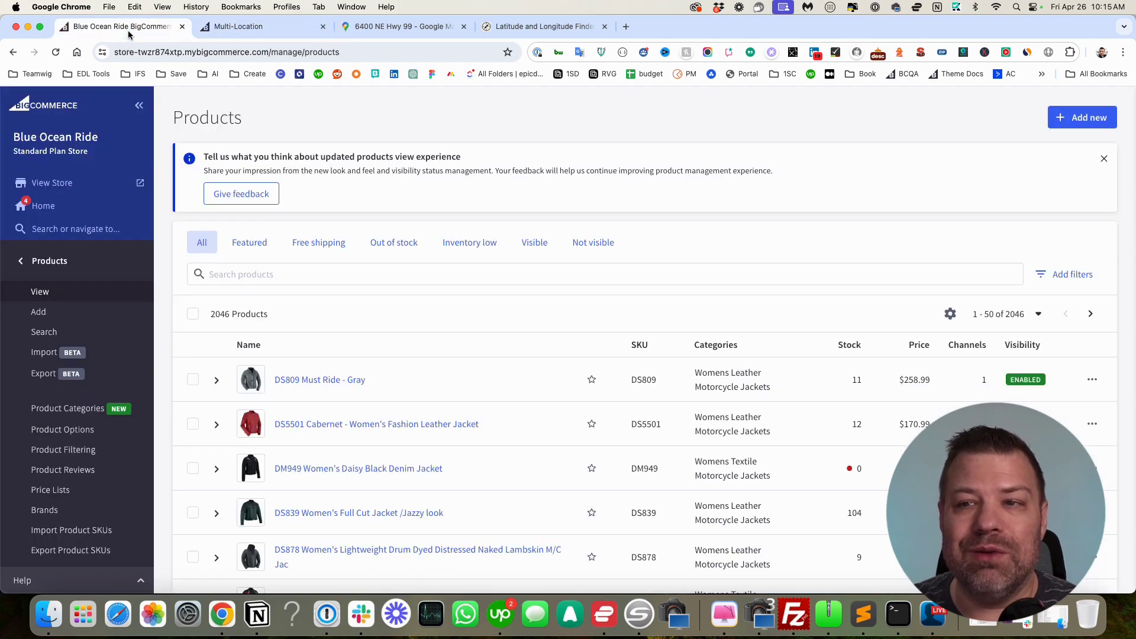
click(324, 379)
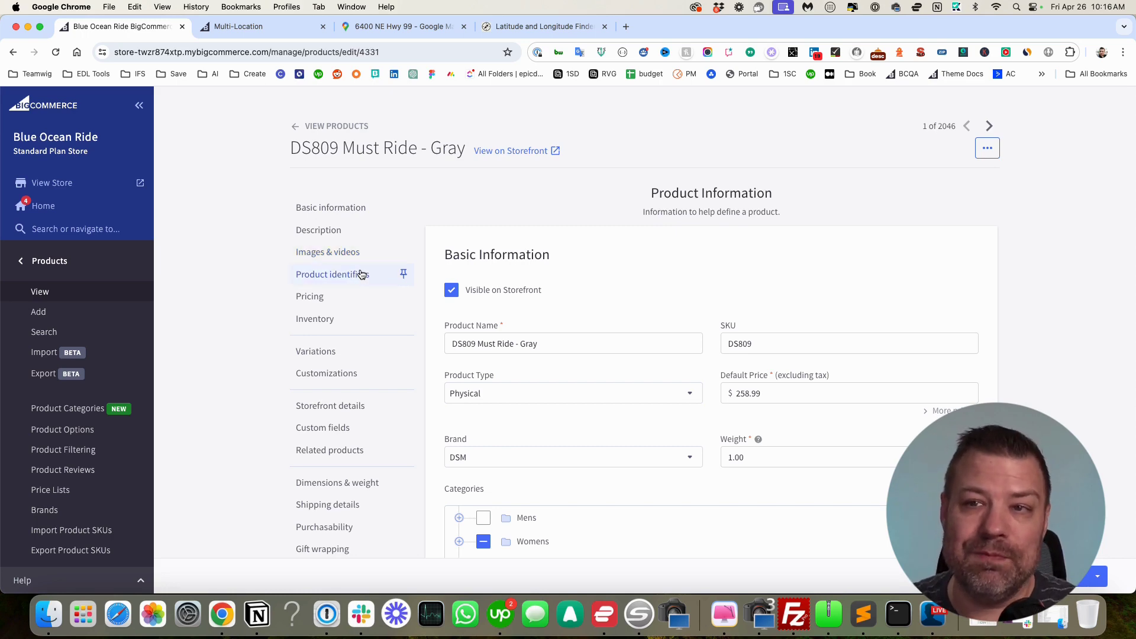
Read the Multi-Location help article's requirements, current limitations, and instructions for enabling the feature and adding a location
click(247, 28)
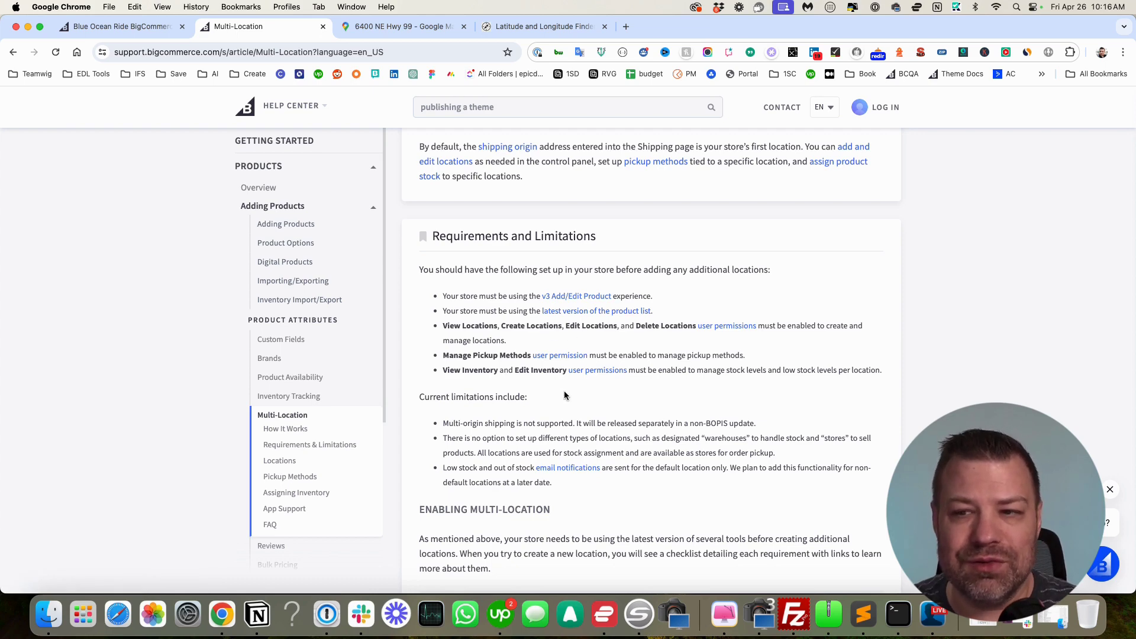
scroll(565, 396, down, 5)
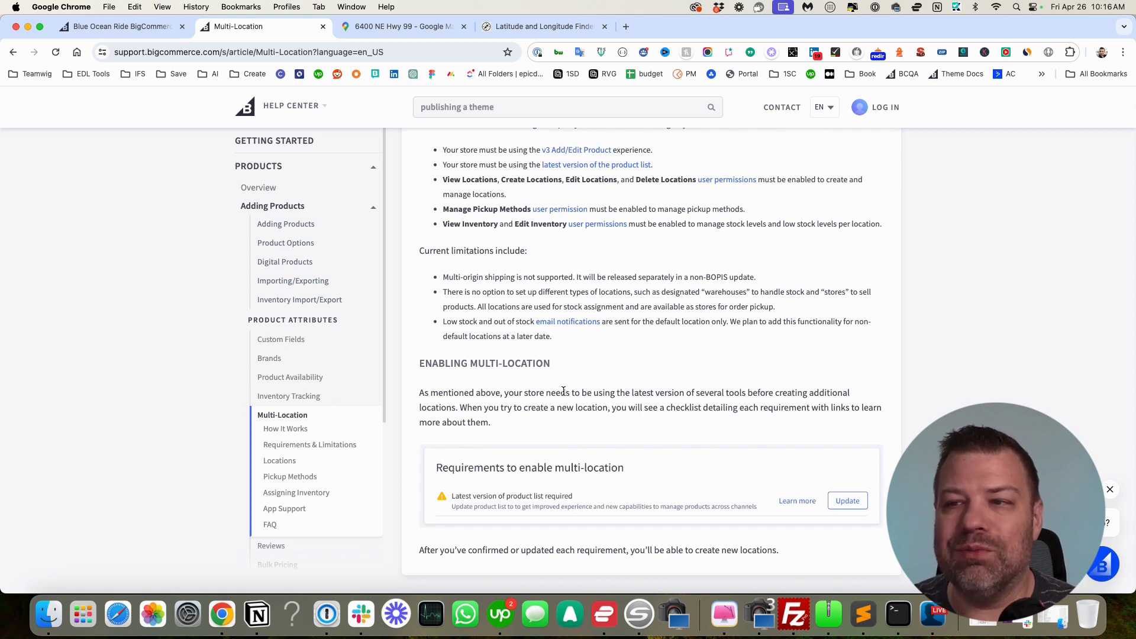
scroll(521, 290, down, 1)
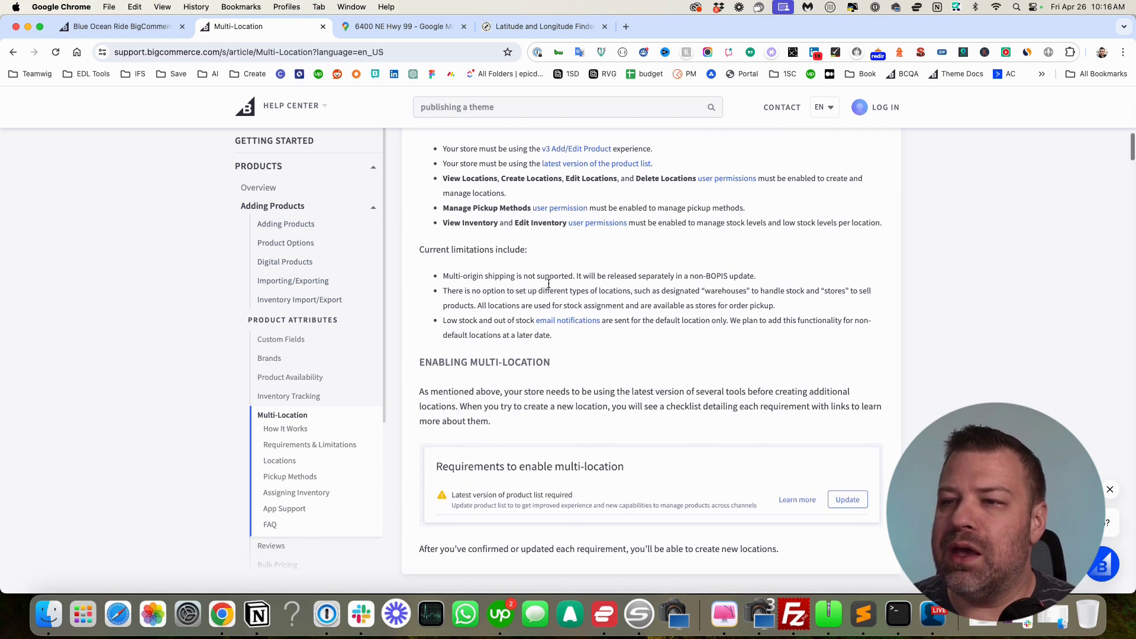
drag(442, 274, 758, 274)
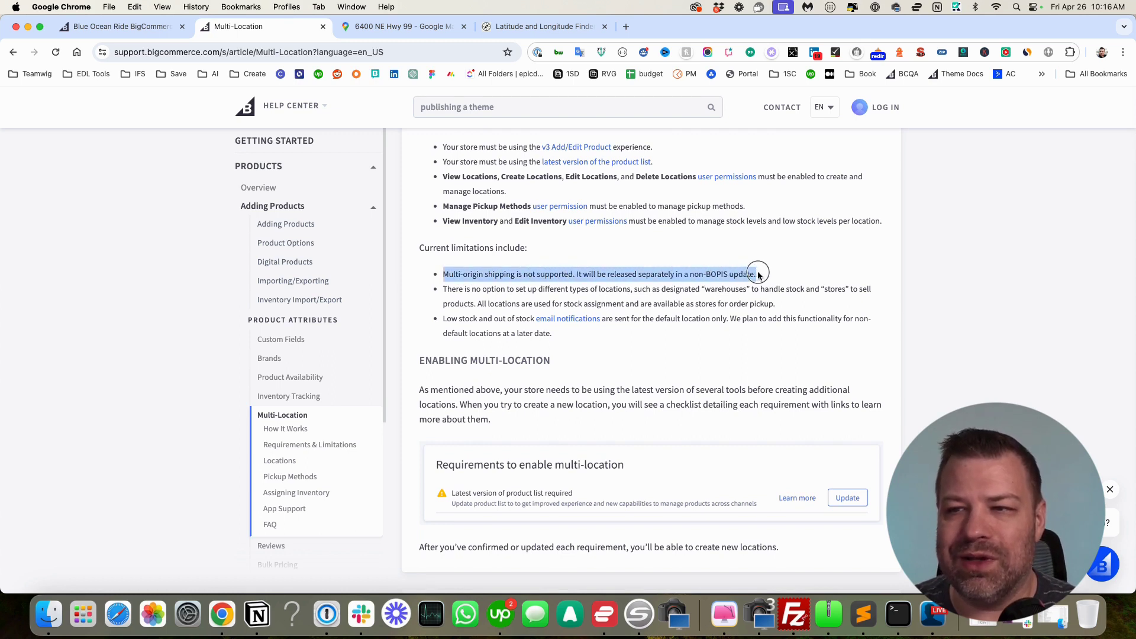
click(486, 276)
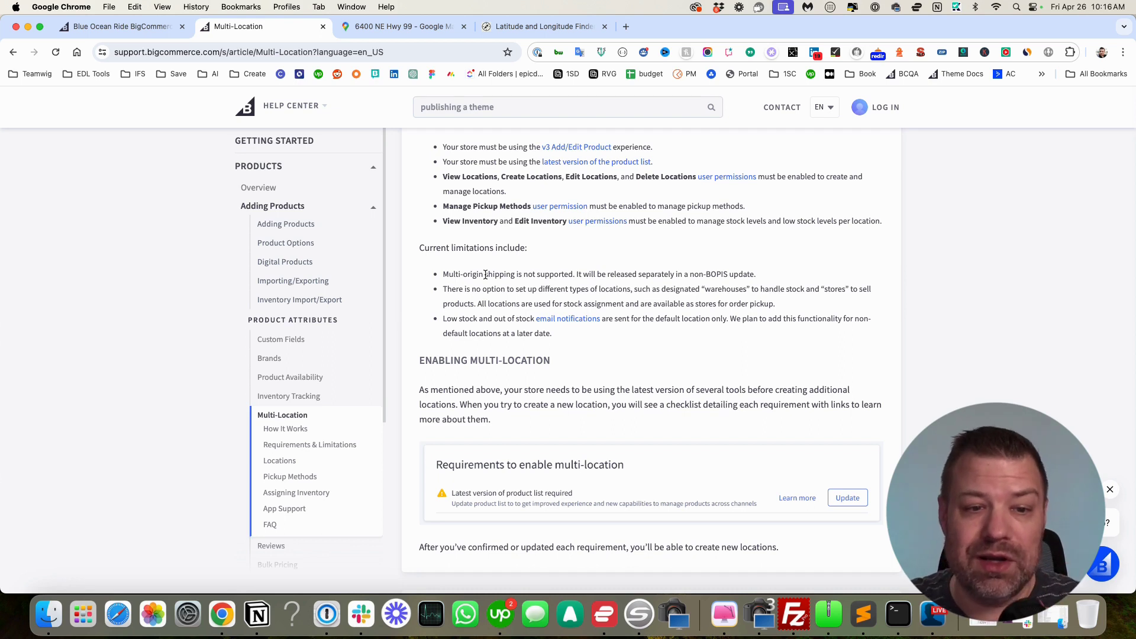
drag(750, 275, 437, 274)
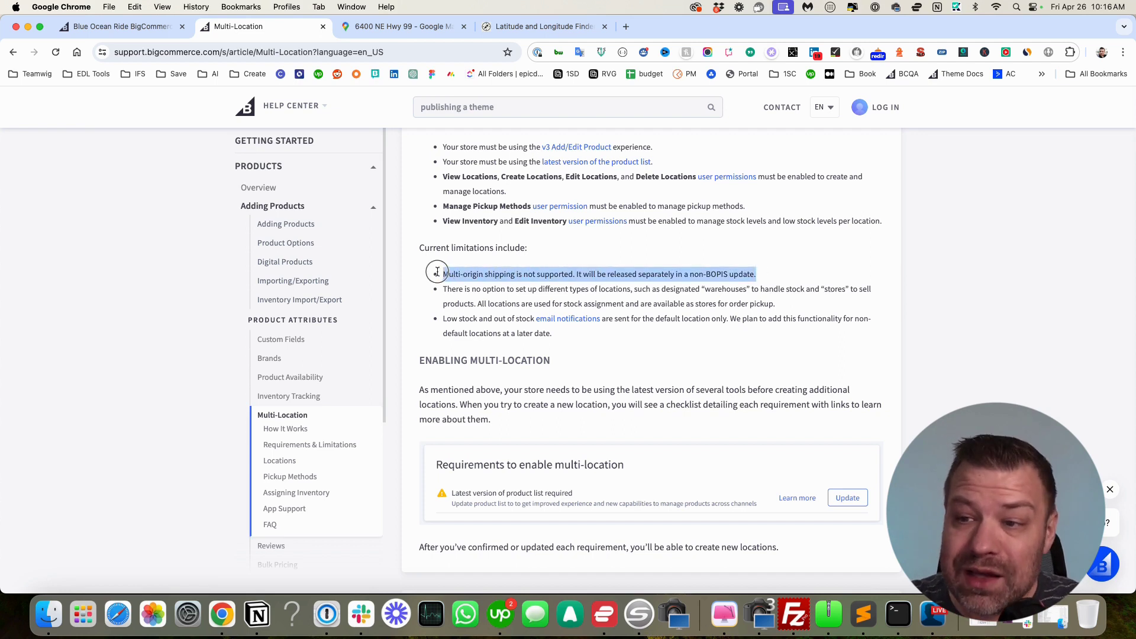
click(537, 294)
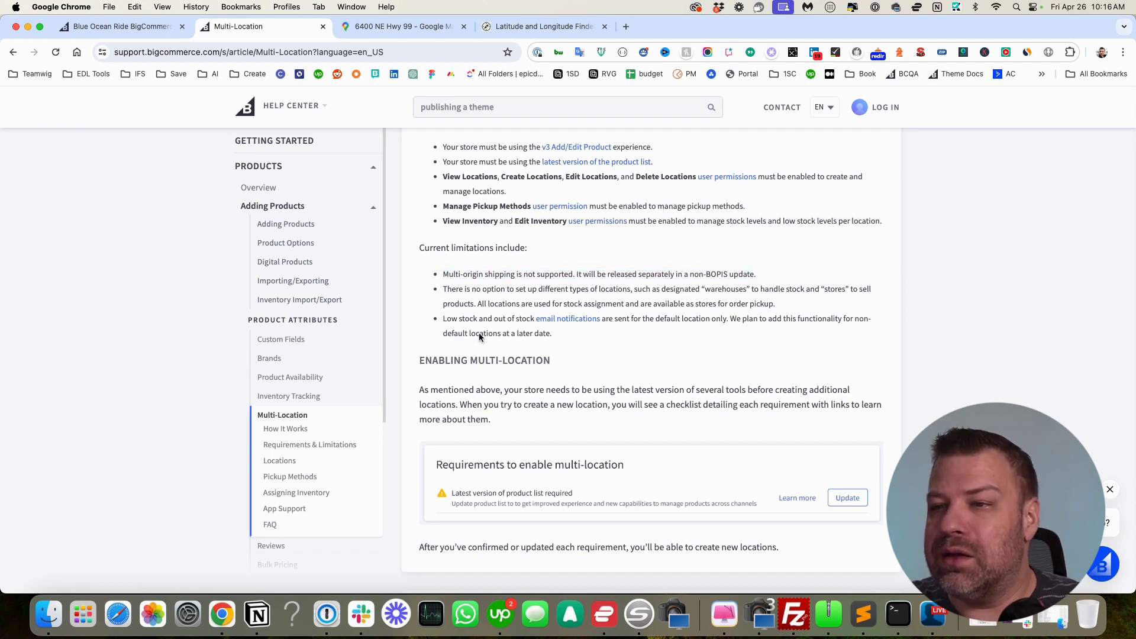
drag(552, 334, 436, 320)
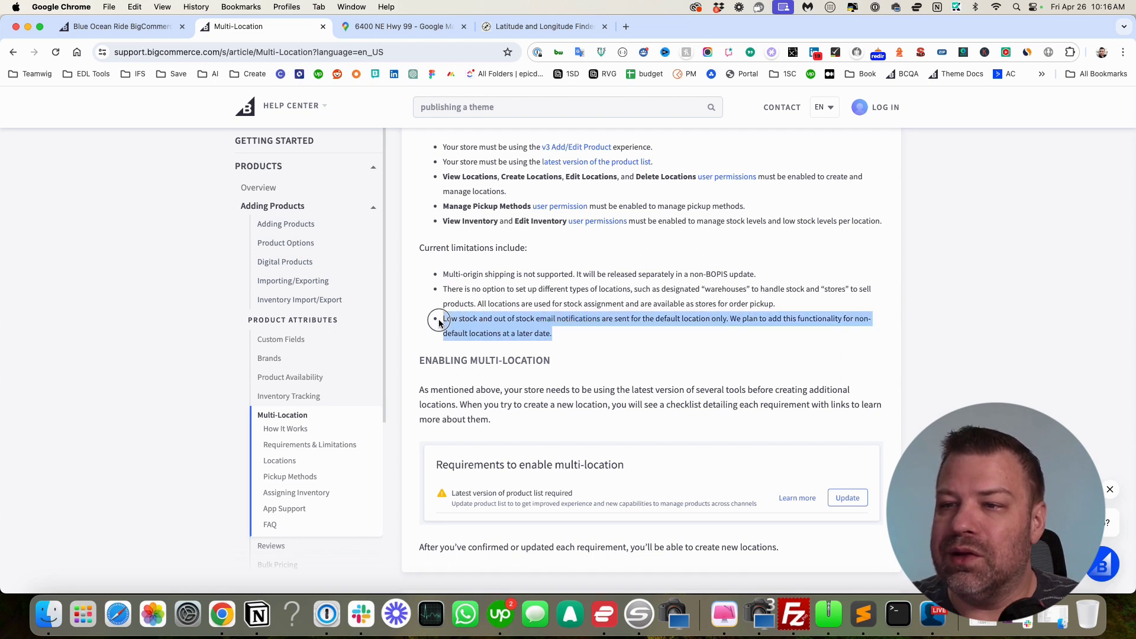
click(454, 352)
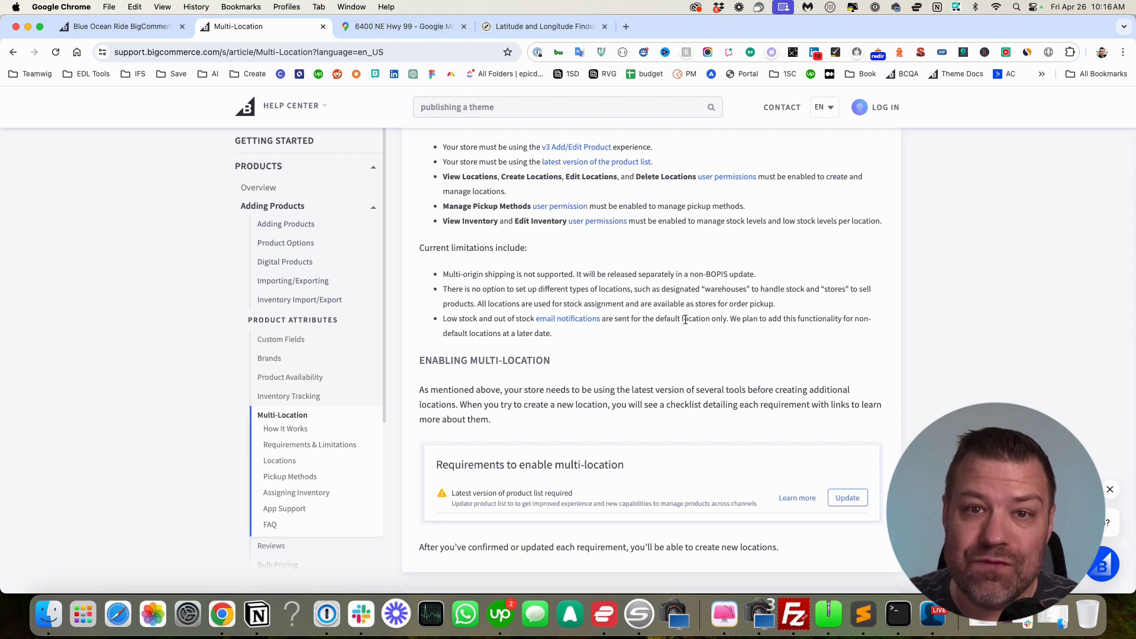
scroll(667, 477, down, 5)
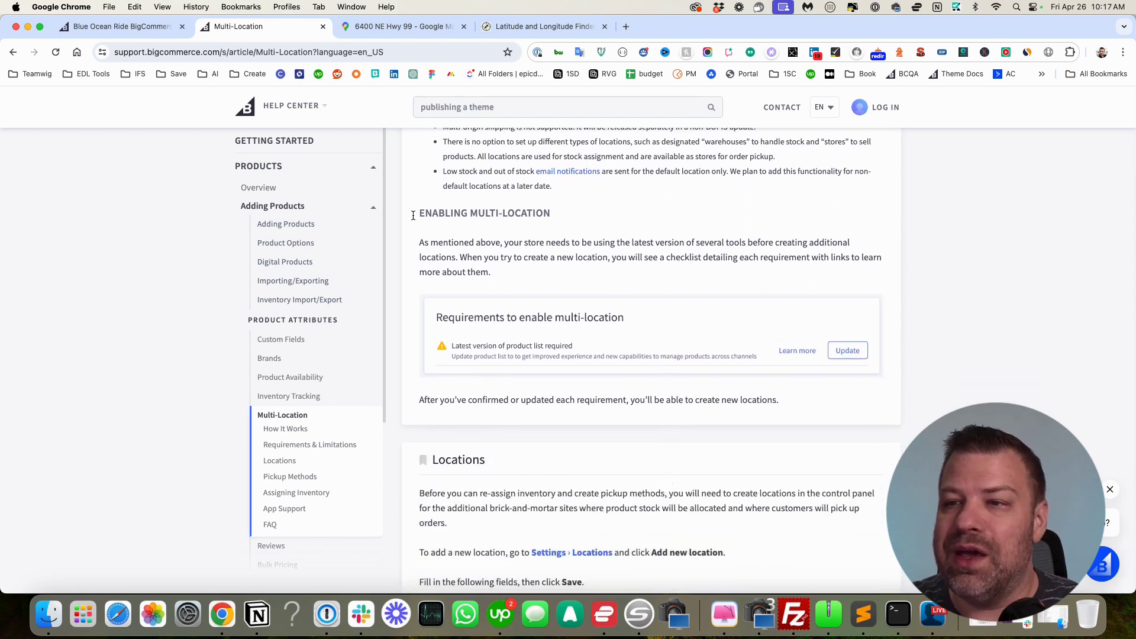
scroll(562, 363, down, 2)
scroll(574, 367, down, 6)
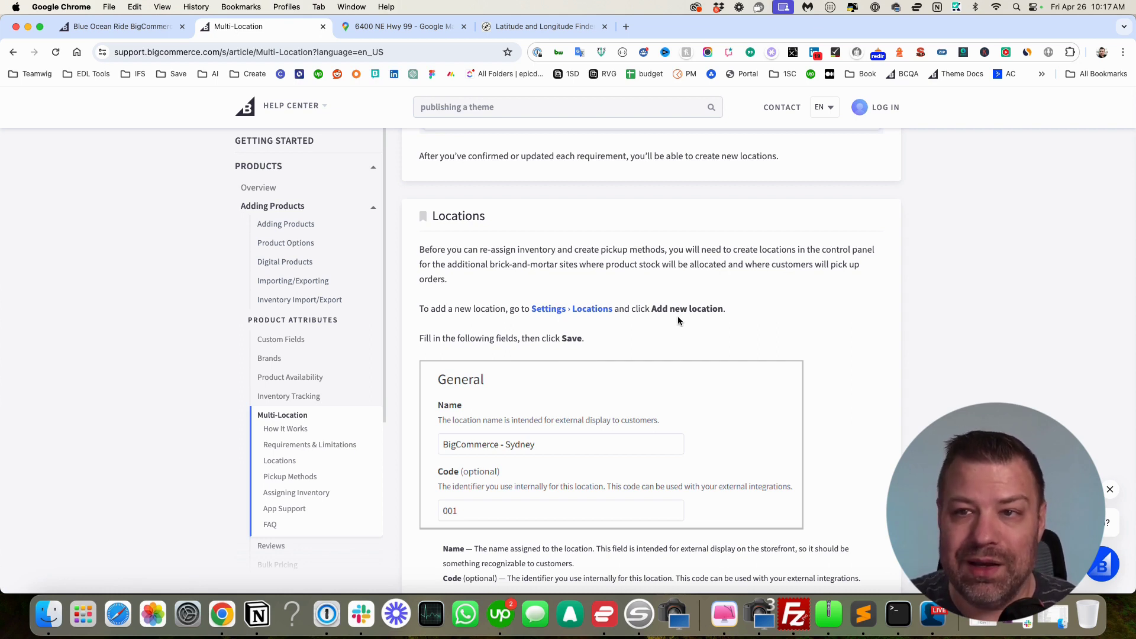
Return to the DS809 Must Ride - Gray product and examine its inventory tracking level and the stock of each size variant
click(105, 28)
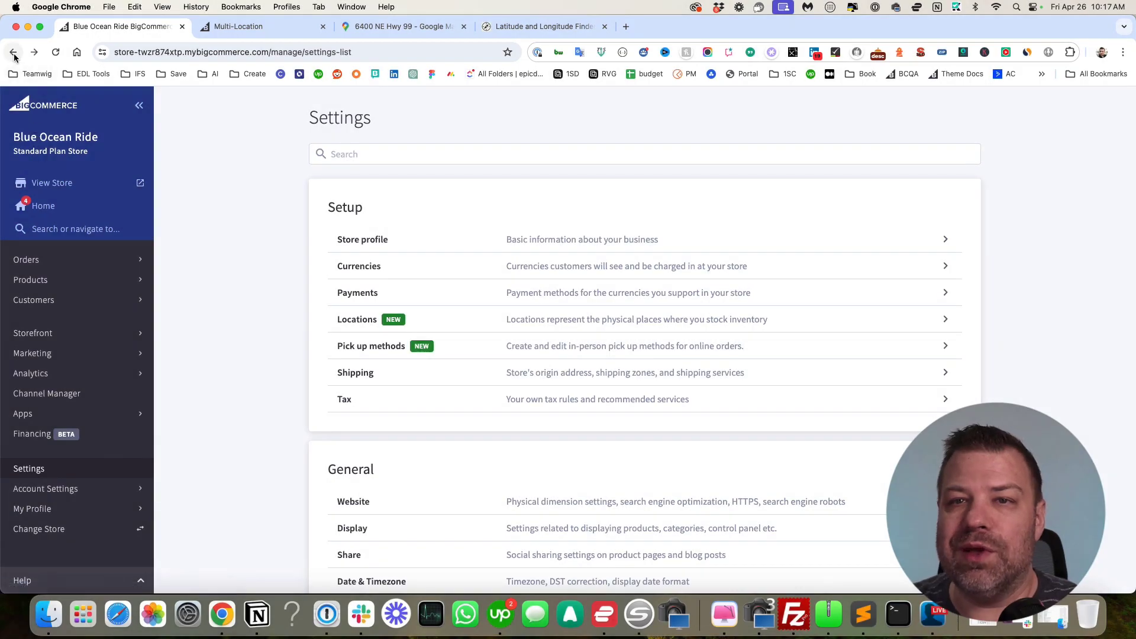
click(13, 52)
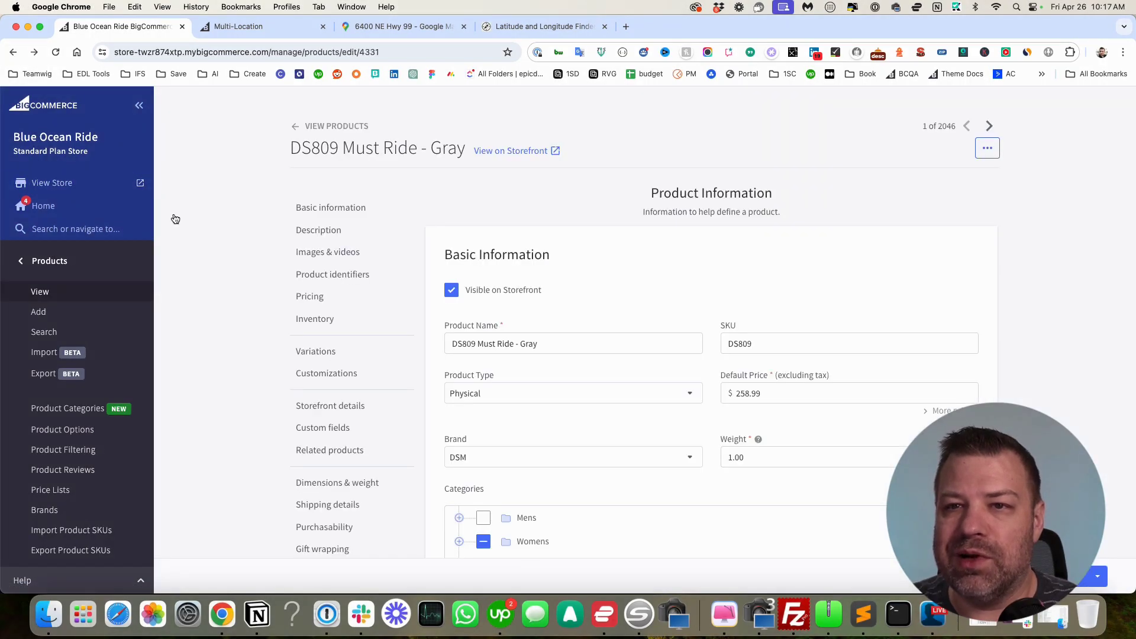
click(302, 321)
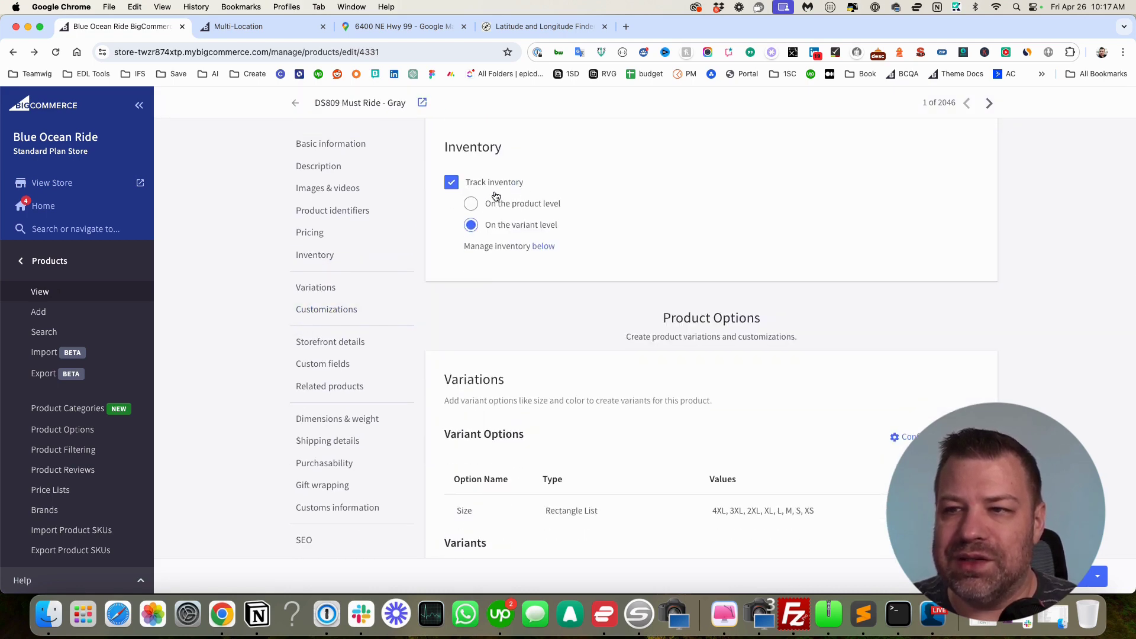
scroll(500, 299, down, 2)
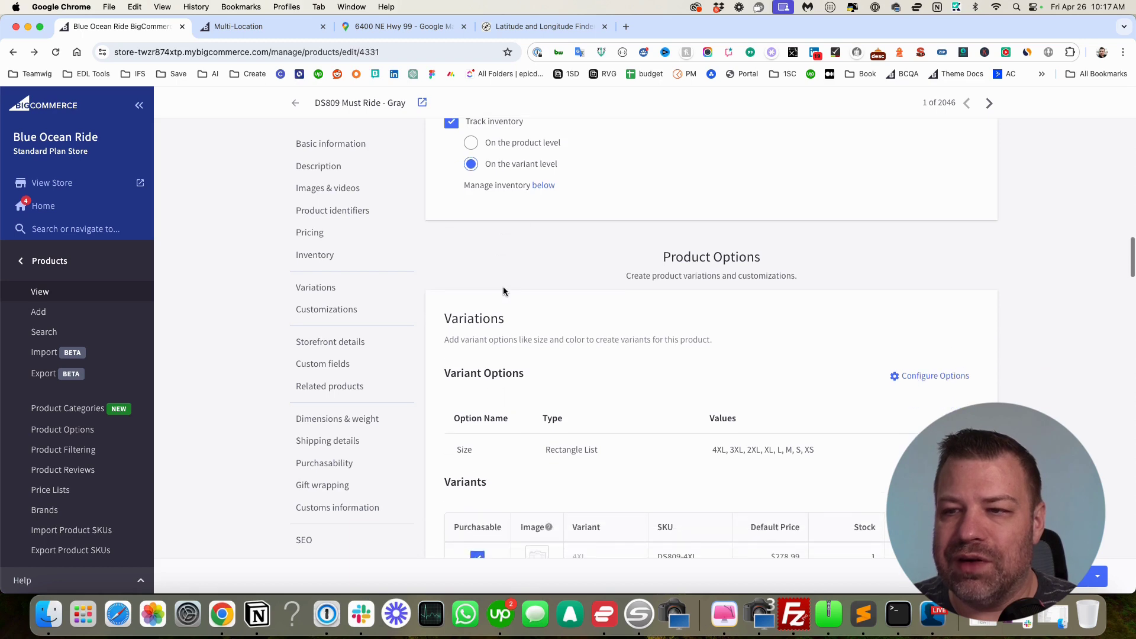
click(543, 185)
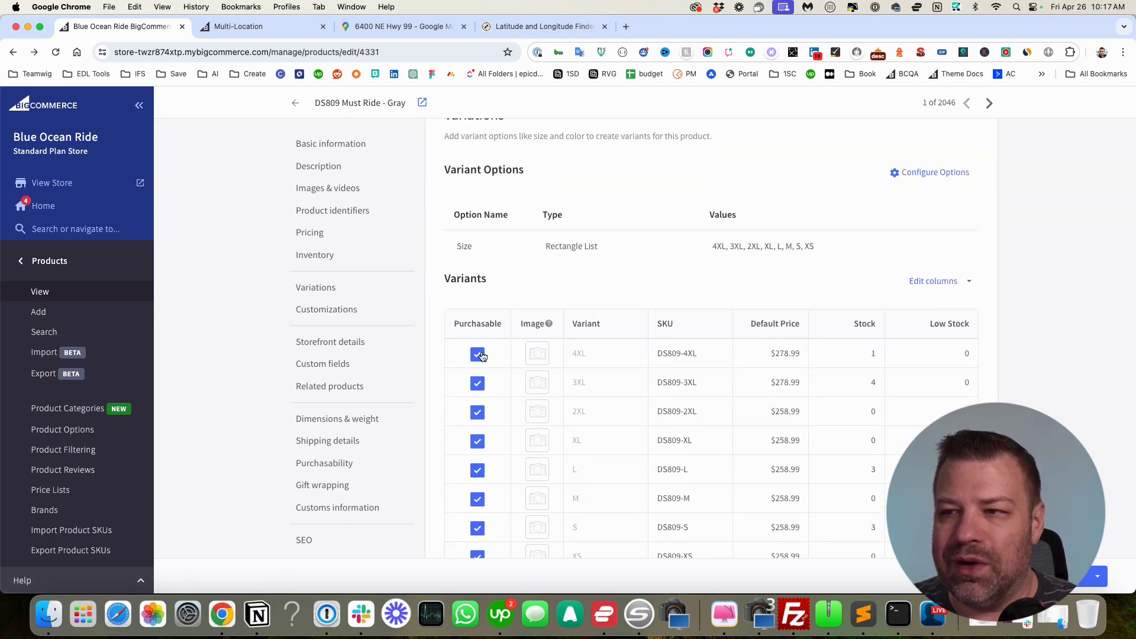
scroll(533, 198, up, 4)
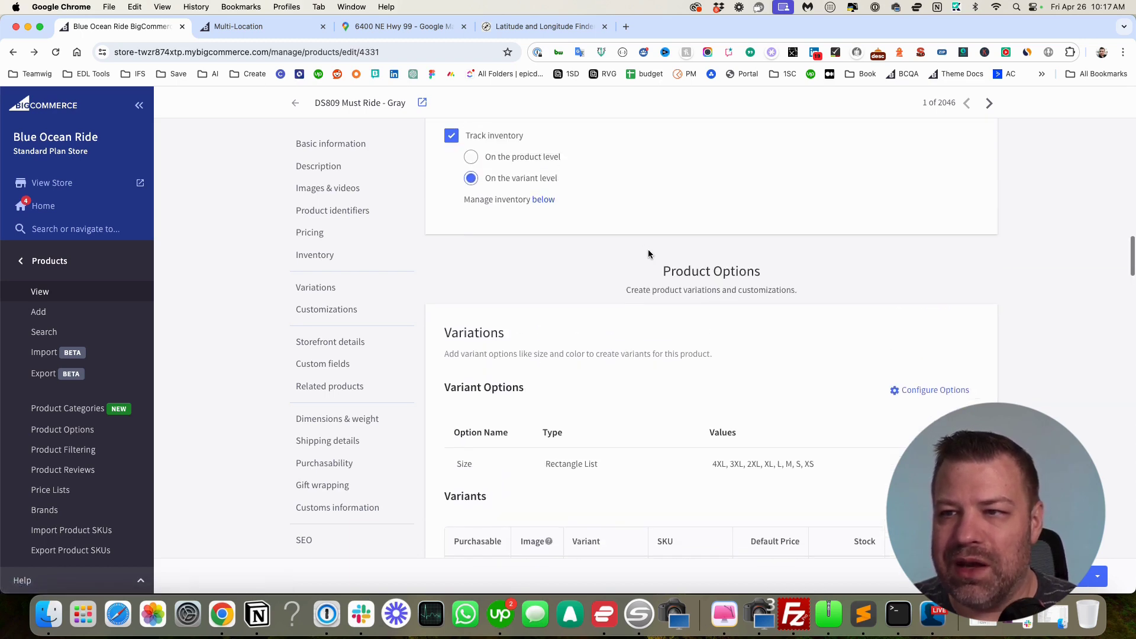
scroll(663, 273, down, 5)
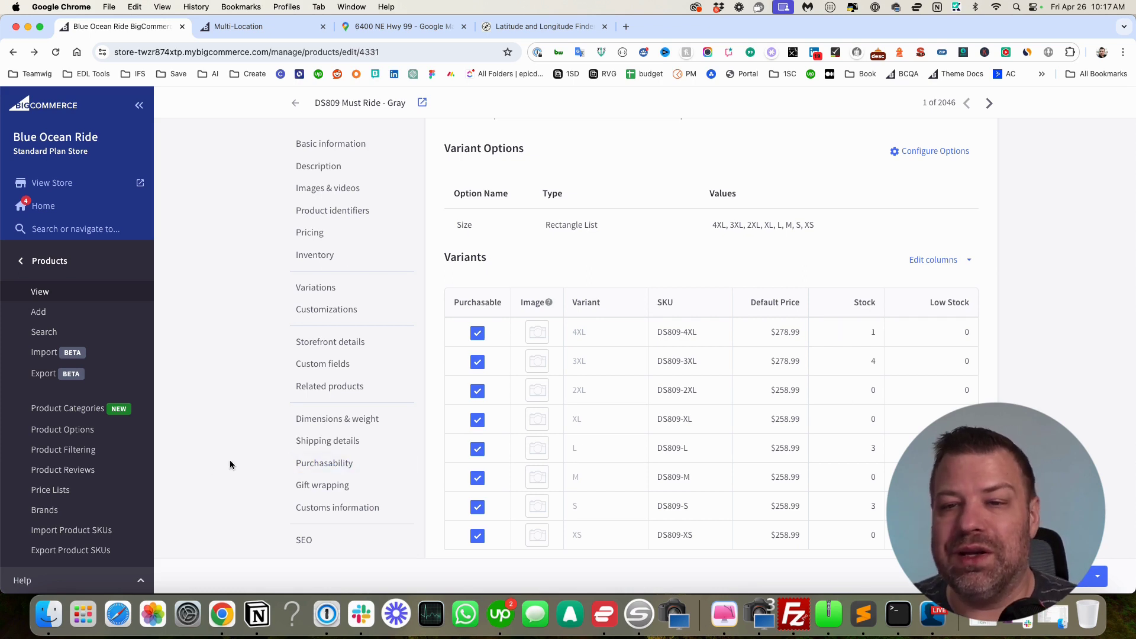
Open the Locations page in the store settings
click(52, 266)
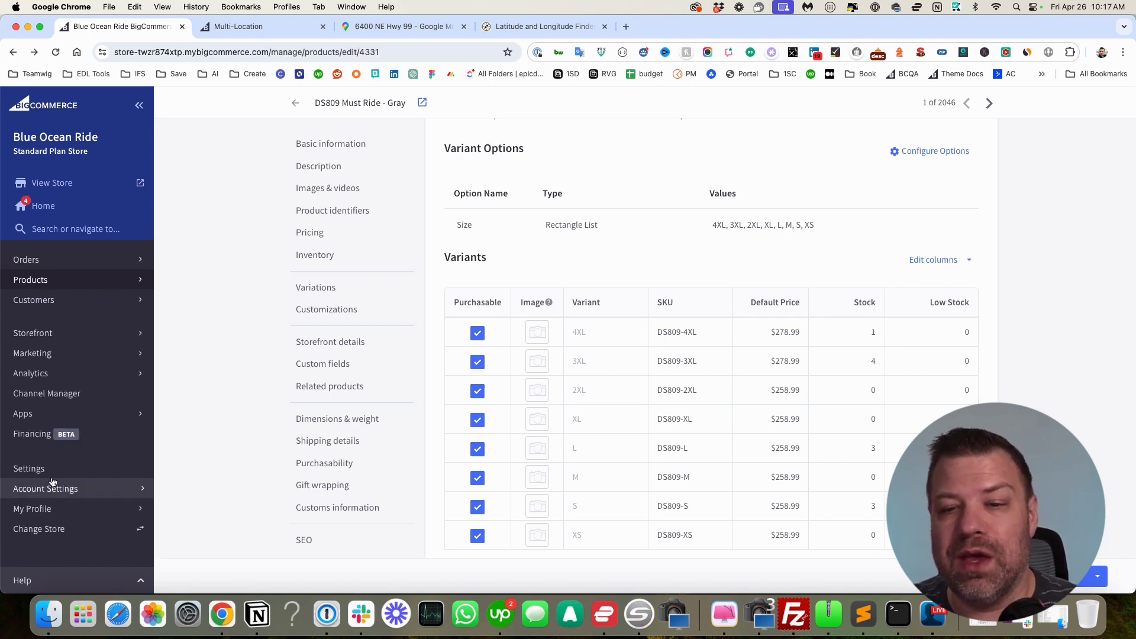
click(53, 475)
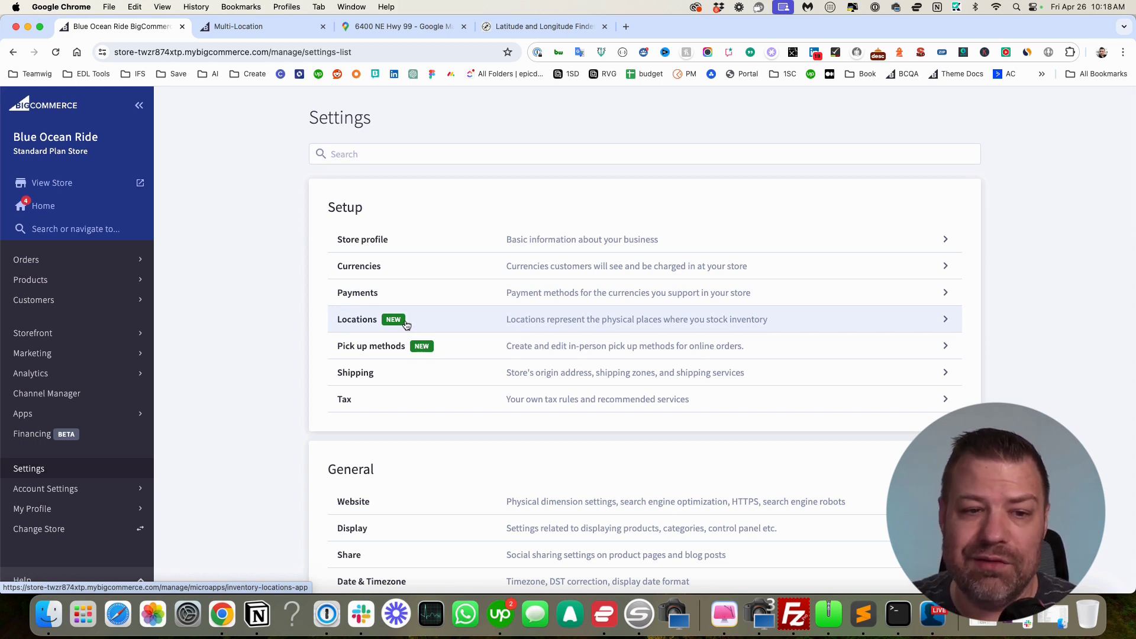
click(347, 323)
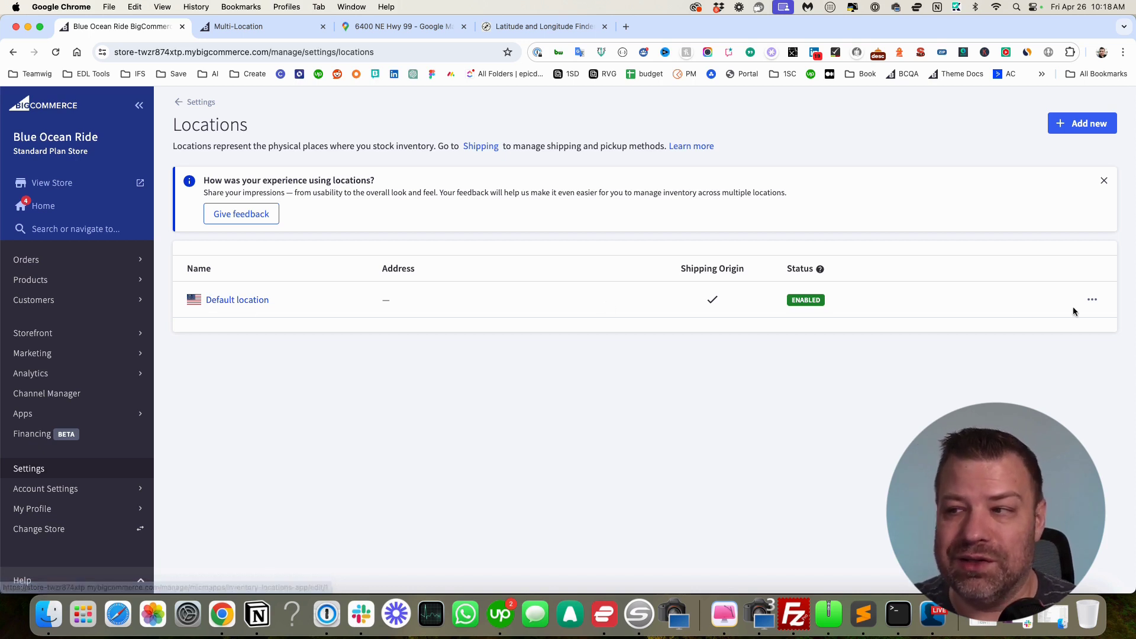
click(1094, 300)
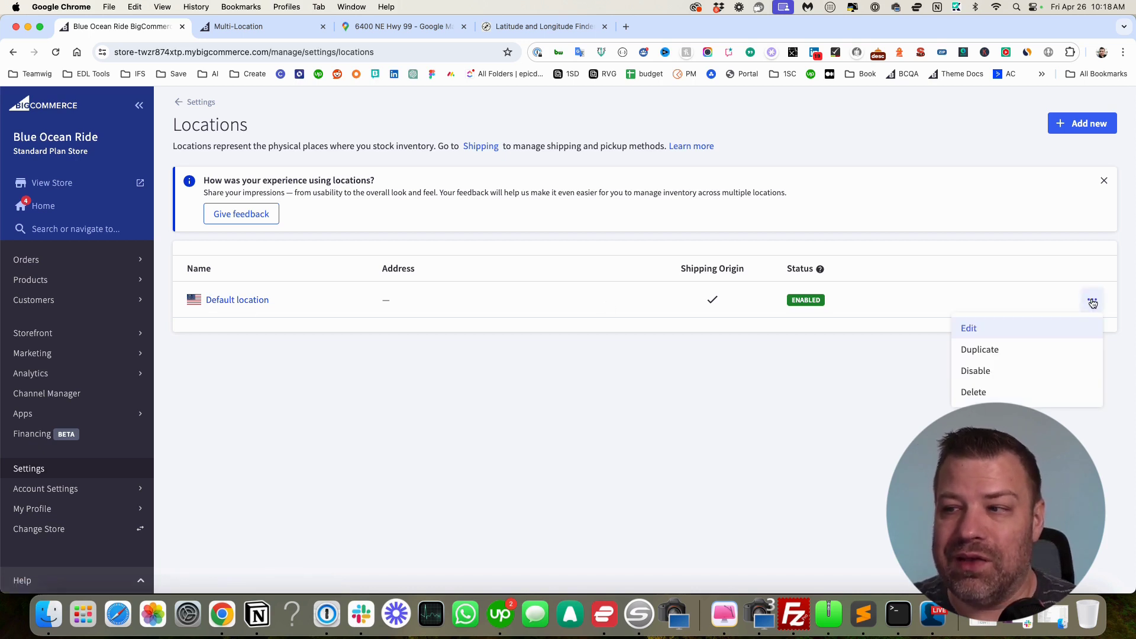
click(977, 393)
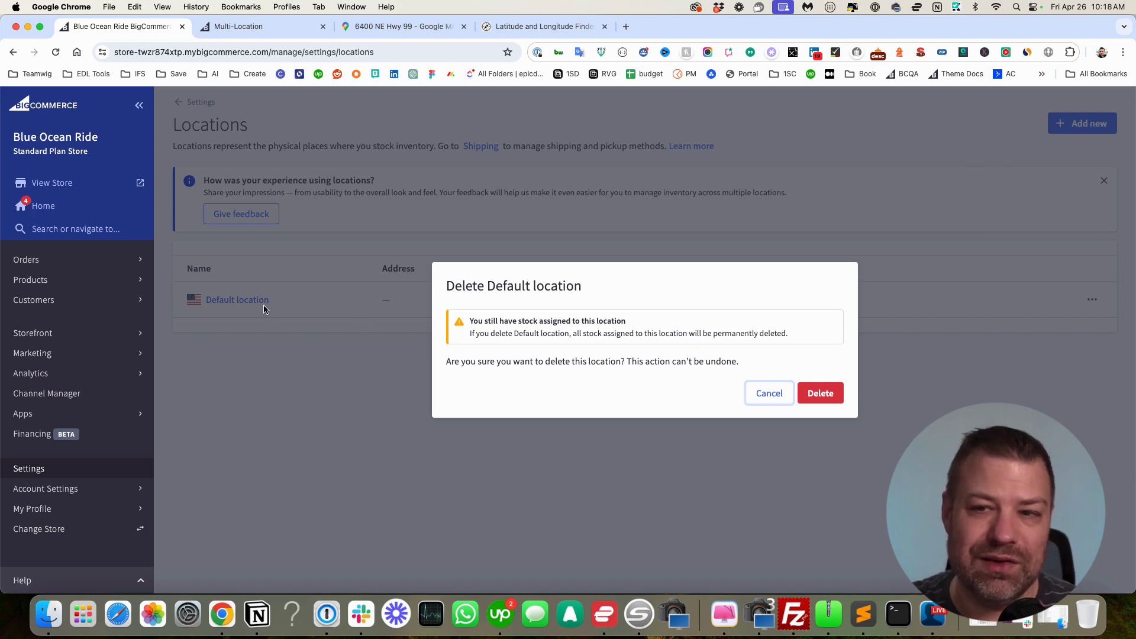
click(767, 393)
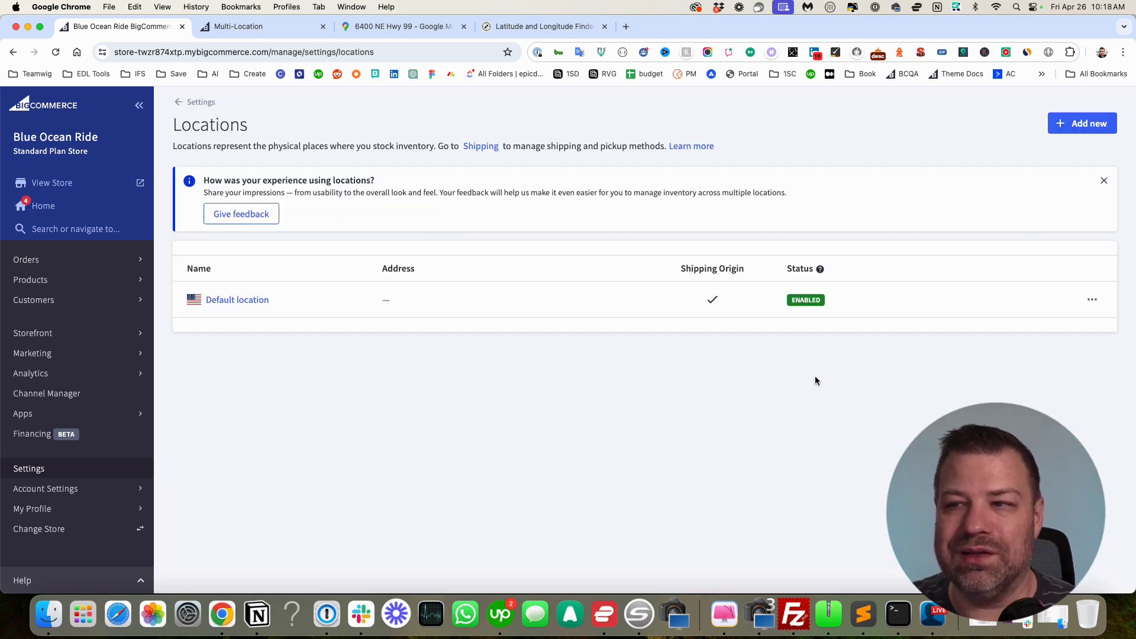
Try to disable the default location and read the resulting notice before dismissing it
click(1093, 300)
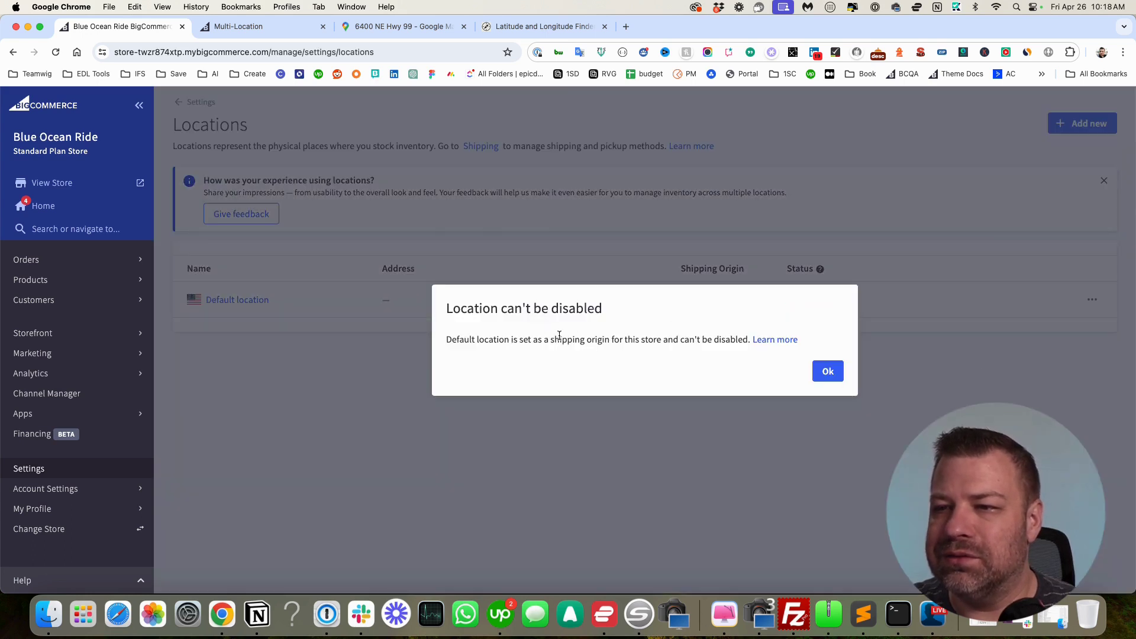
drag(554, 342, 612, 342)
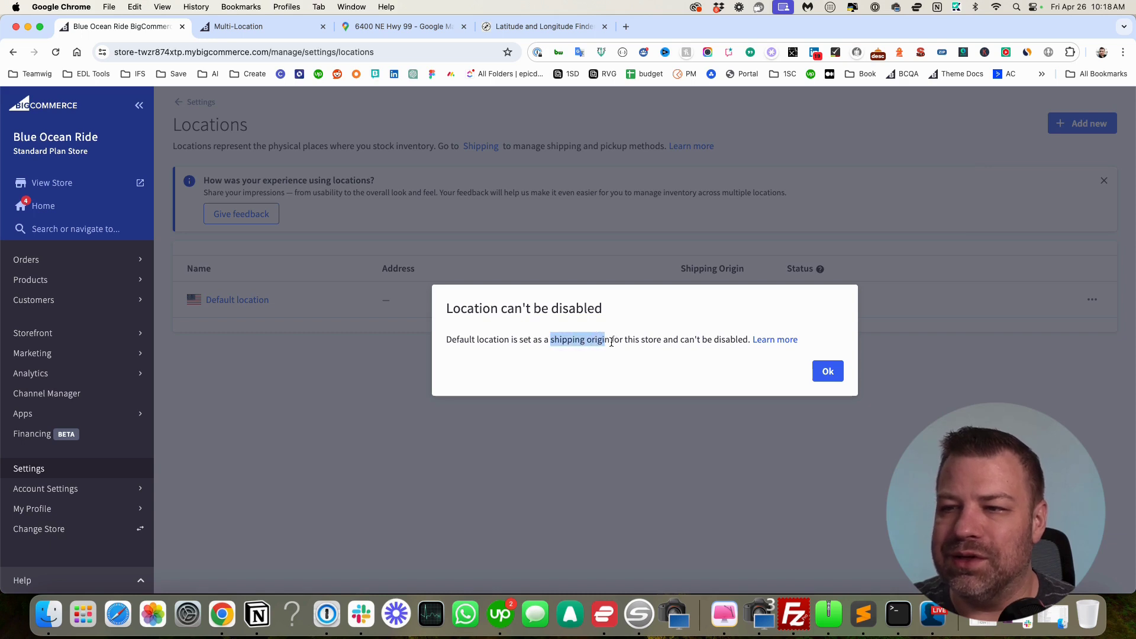
click(835, 368)
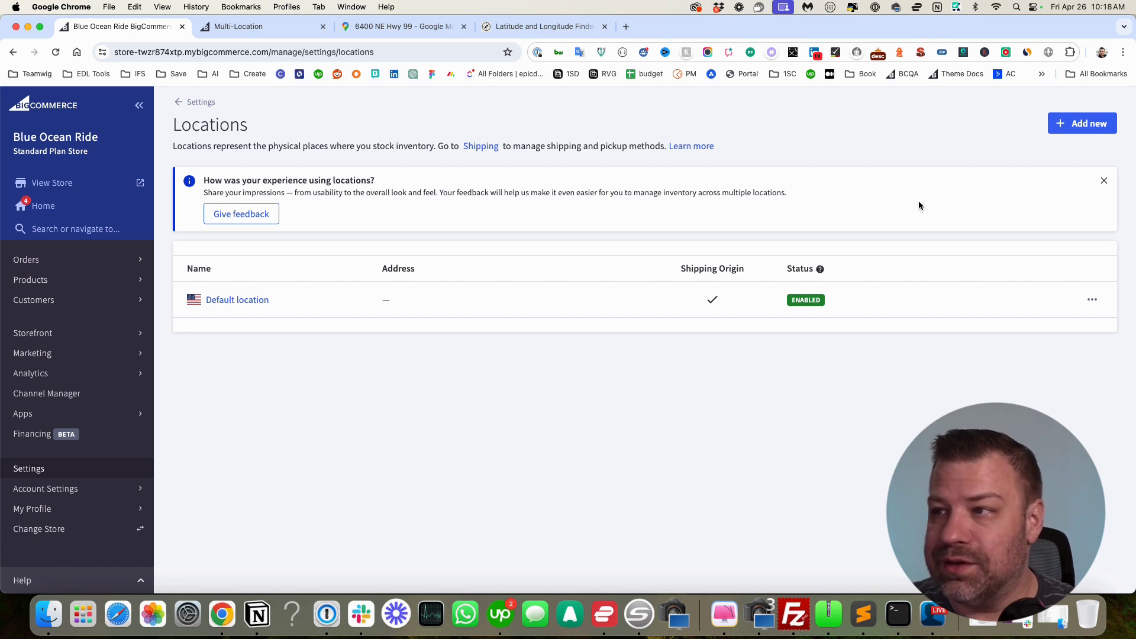
Start adding a new location and name it DSM, leaving its optional code empty
click(1085, 123)
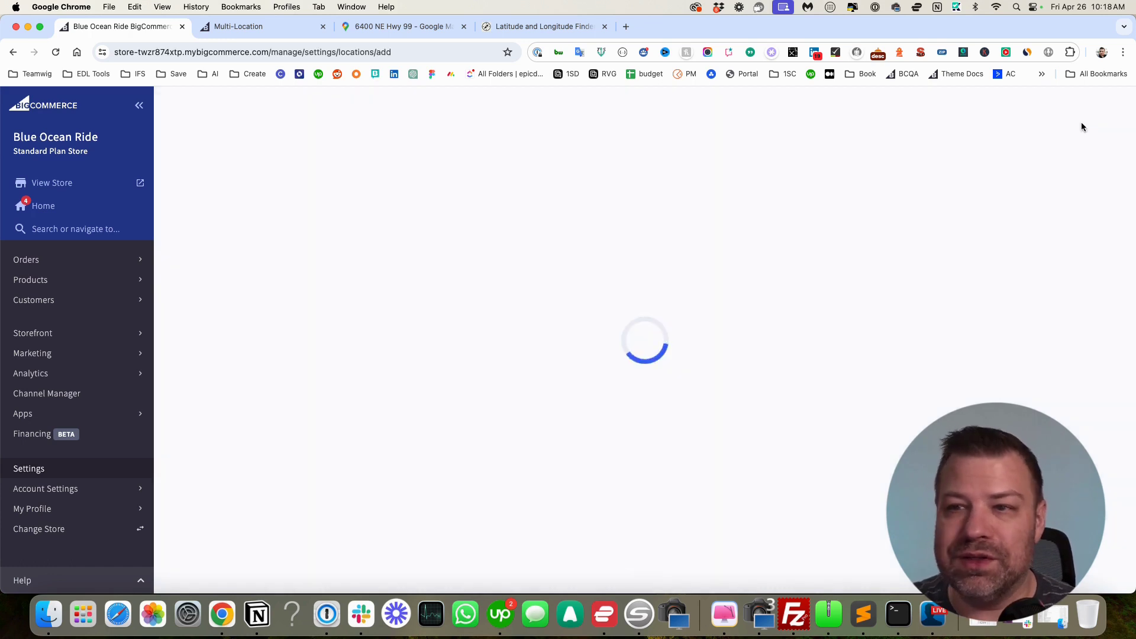
click(531, 260)
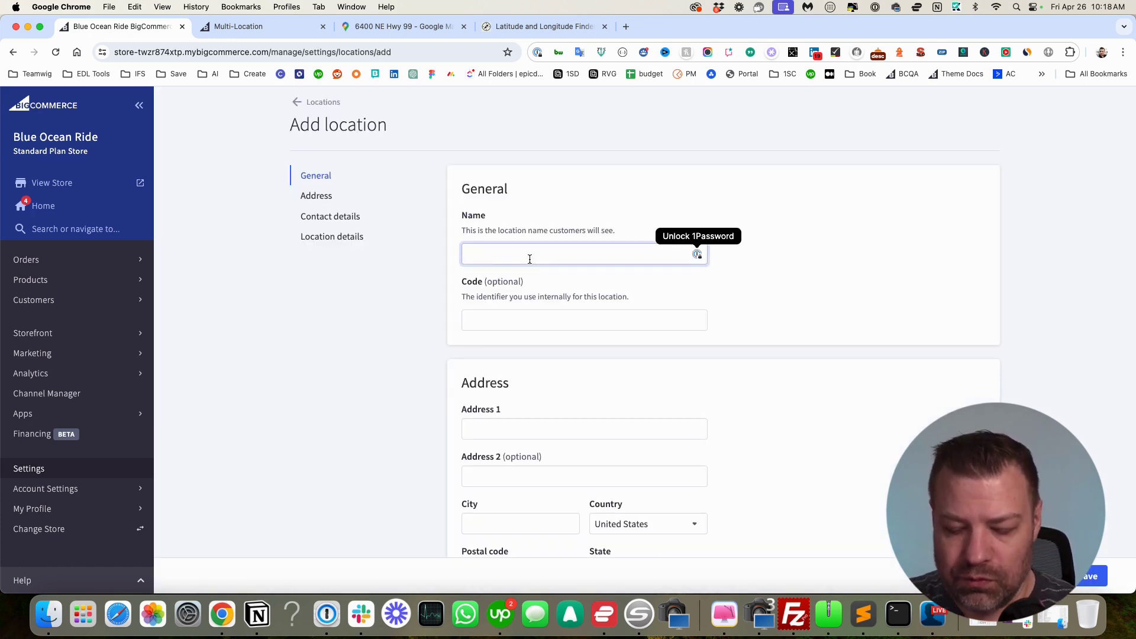
text(DSM)
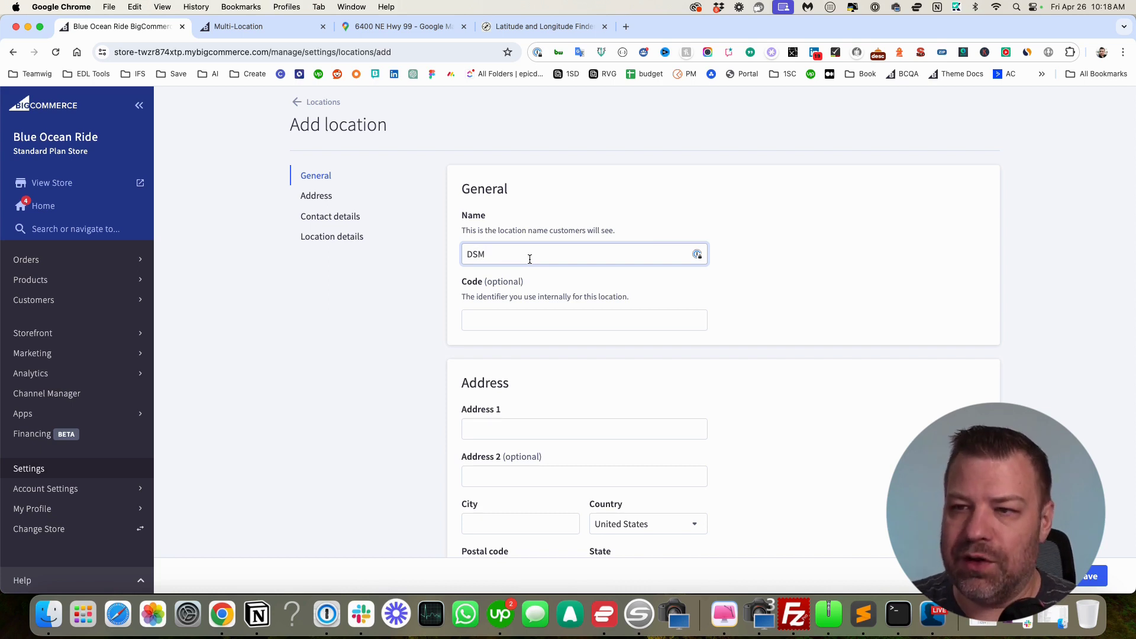
key(Tab)
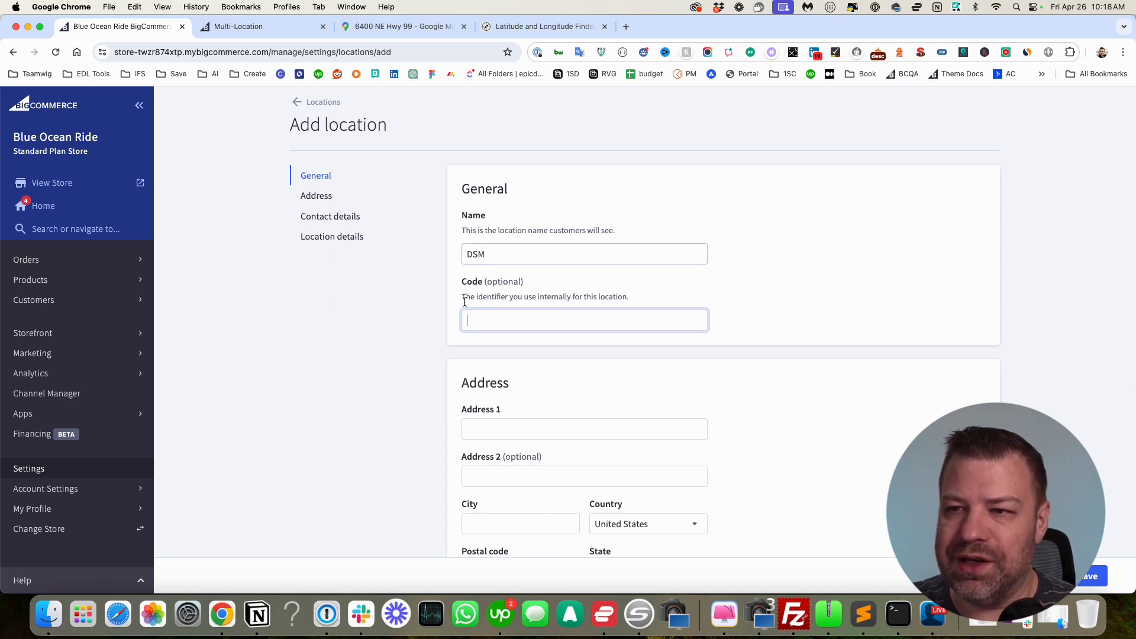
double_click(484, 253)
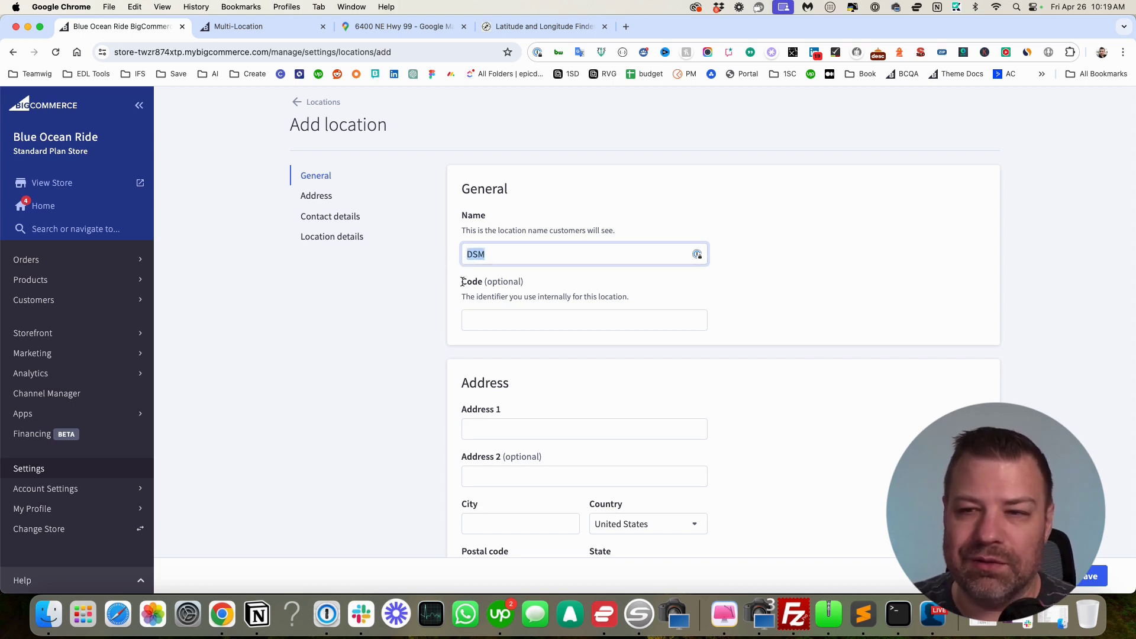
click(494, 316)
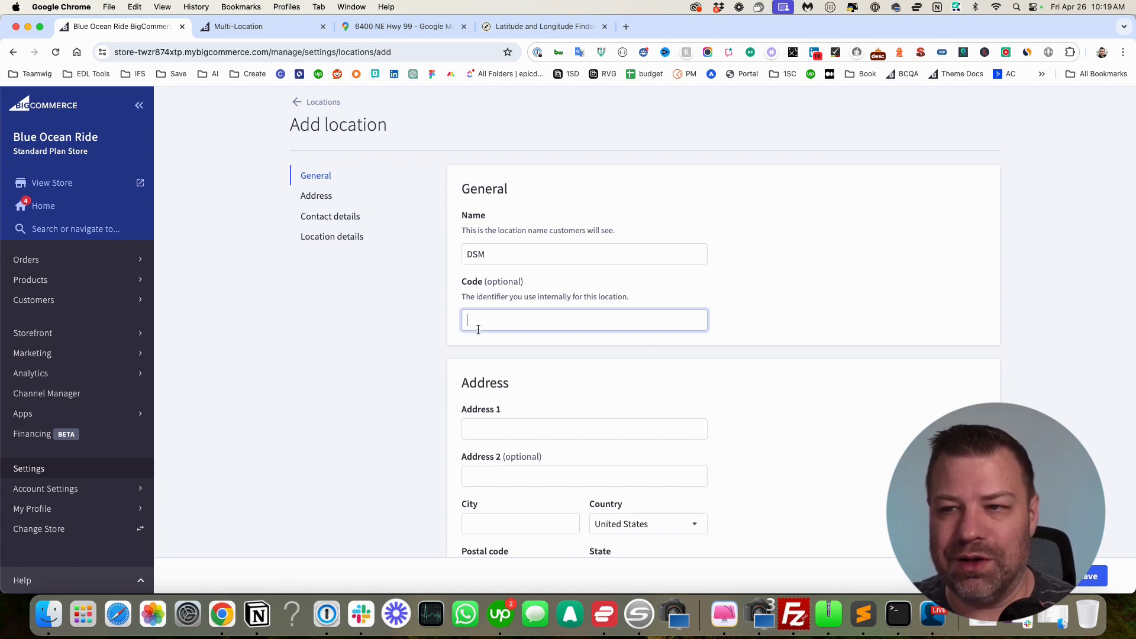
Fill in the DSM location's street address, city and postal code, and choose its state
scroll(472, 335, down, 5)
click(513, 265)
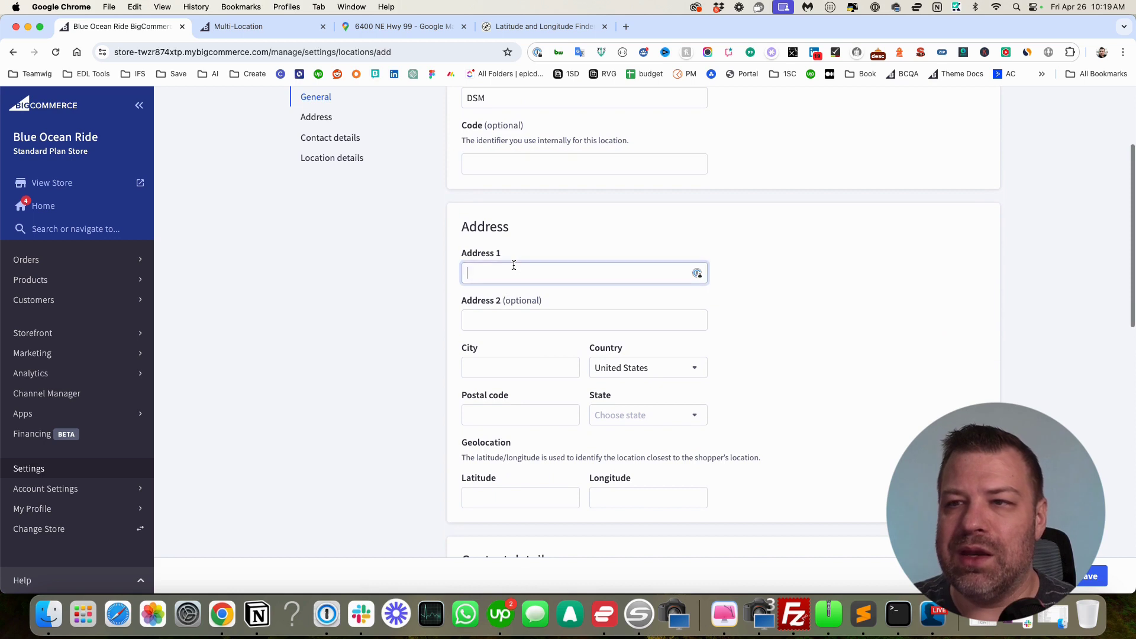
scroll(520, 266, down, 4)
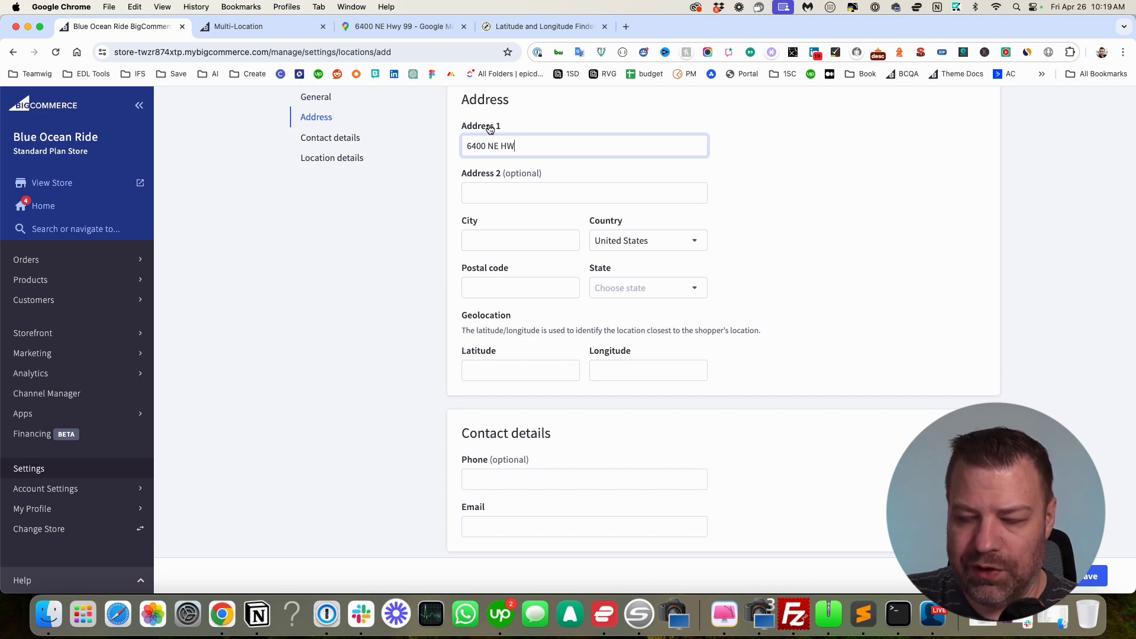
key(Tab)
key(Tab)
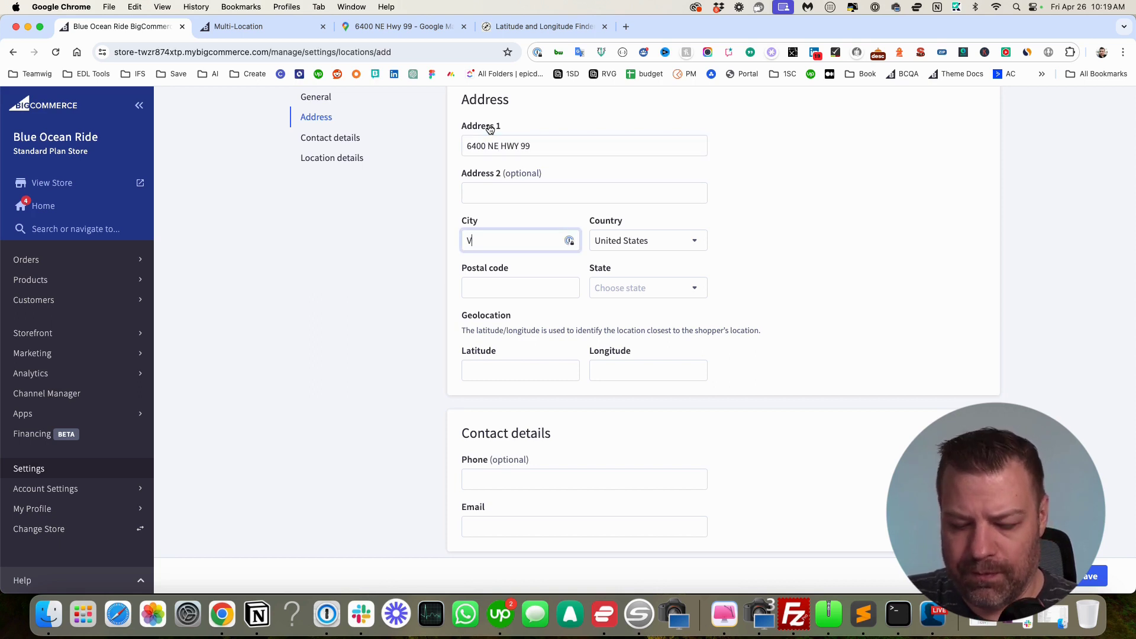
key(Tab)
key(Tab)
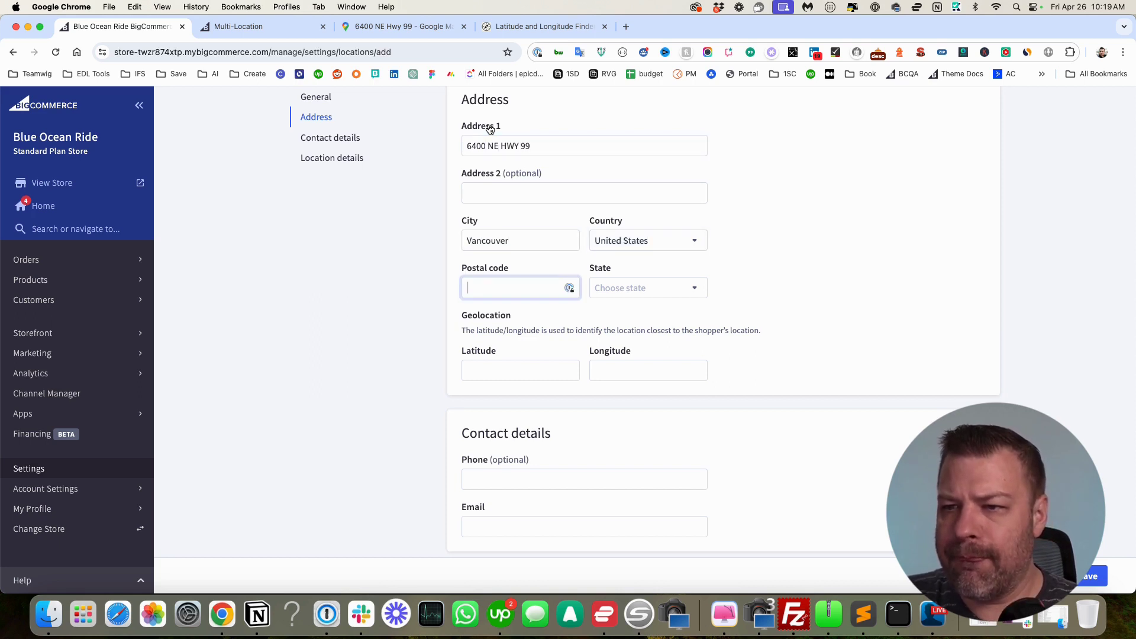
key(Tab)
text(w)
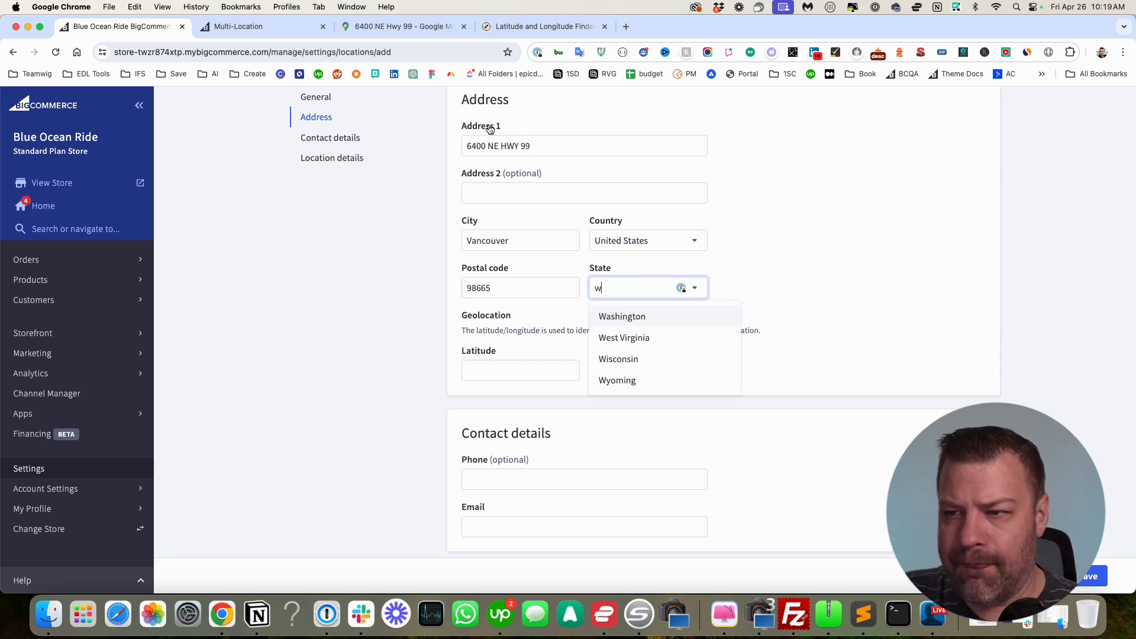
key(Return)
key(Tab)
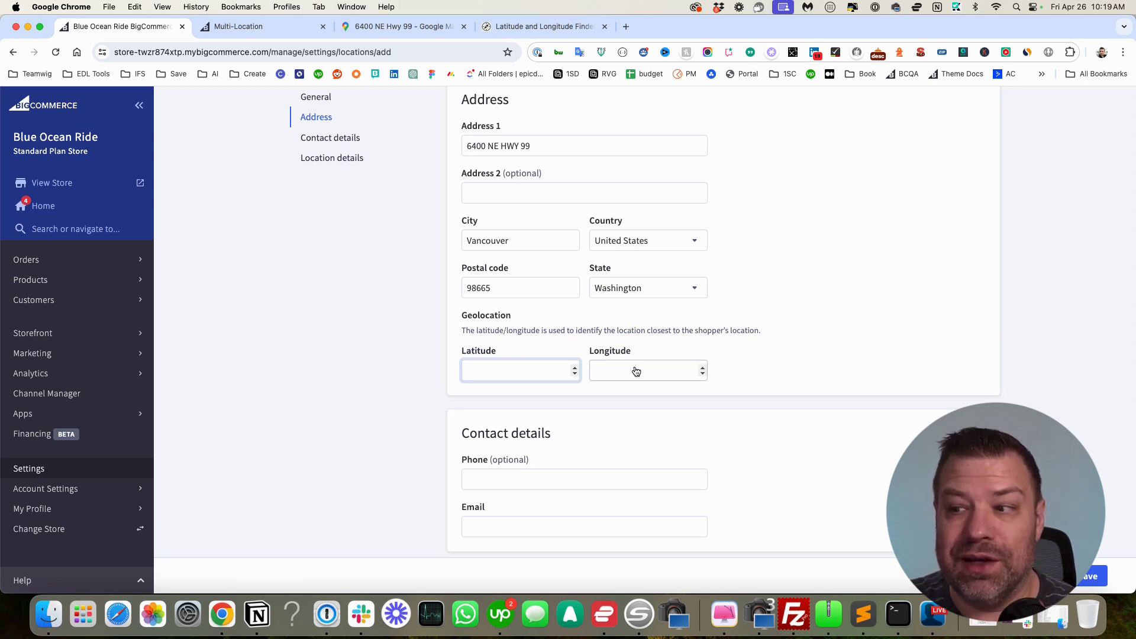
Enter the location's contact e-mail, turn off Show location details, and try to save the location
scroll(630, 367, down, 5)
click(636, 315)
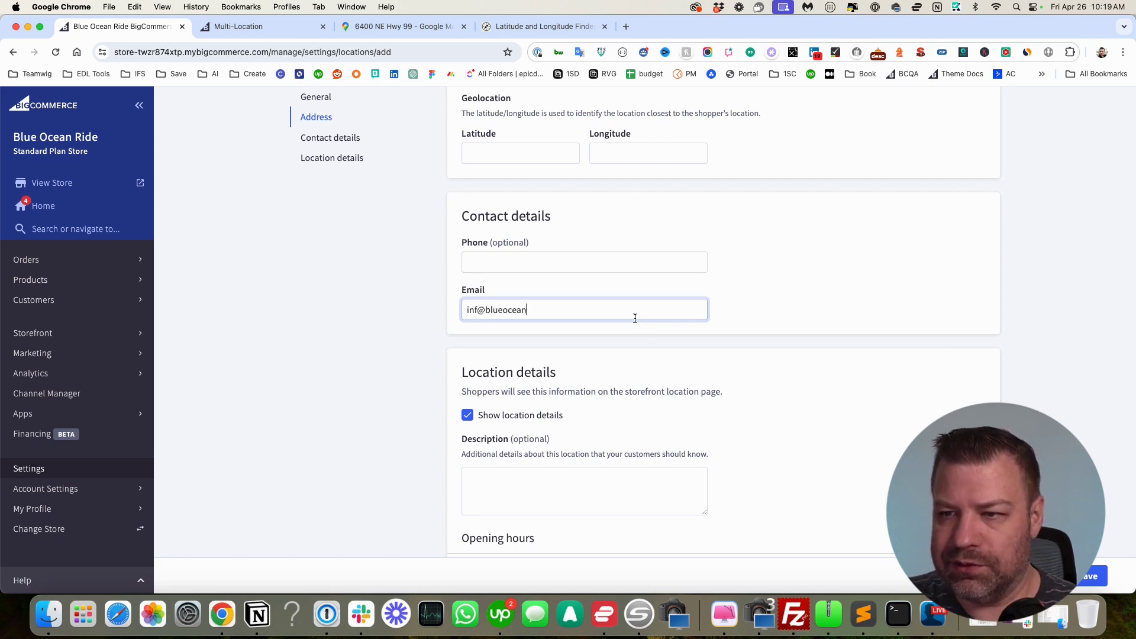
scroll(737, 332, down, 5)
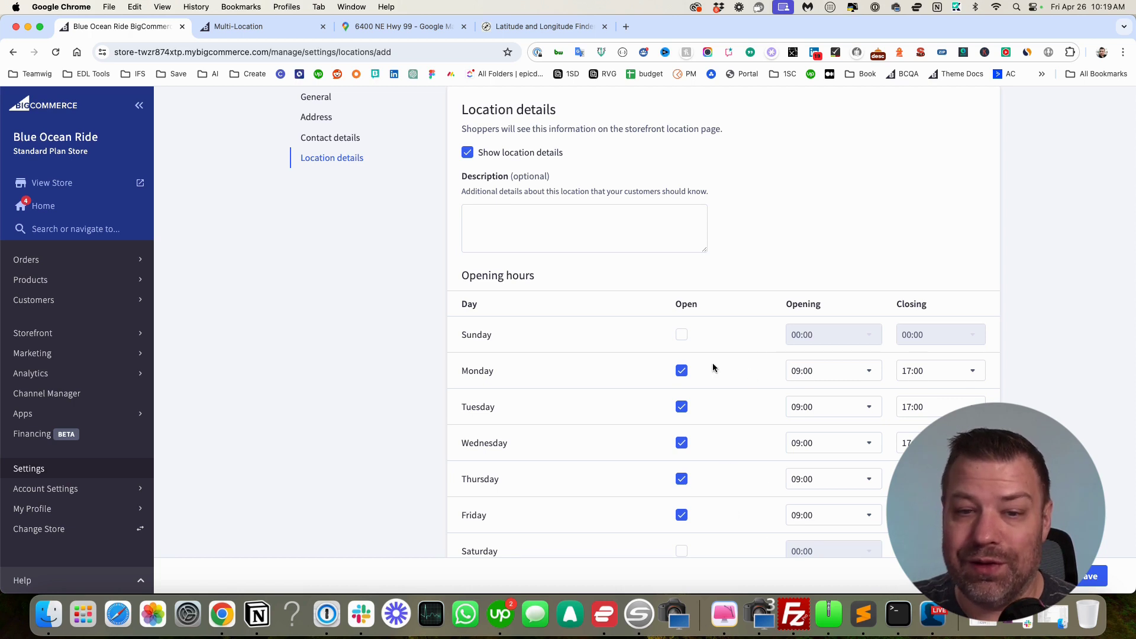
click(480, 154)
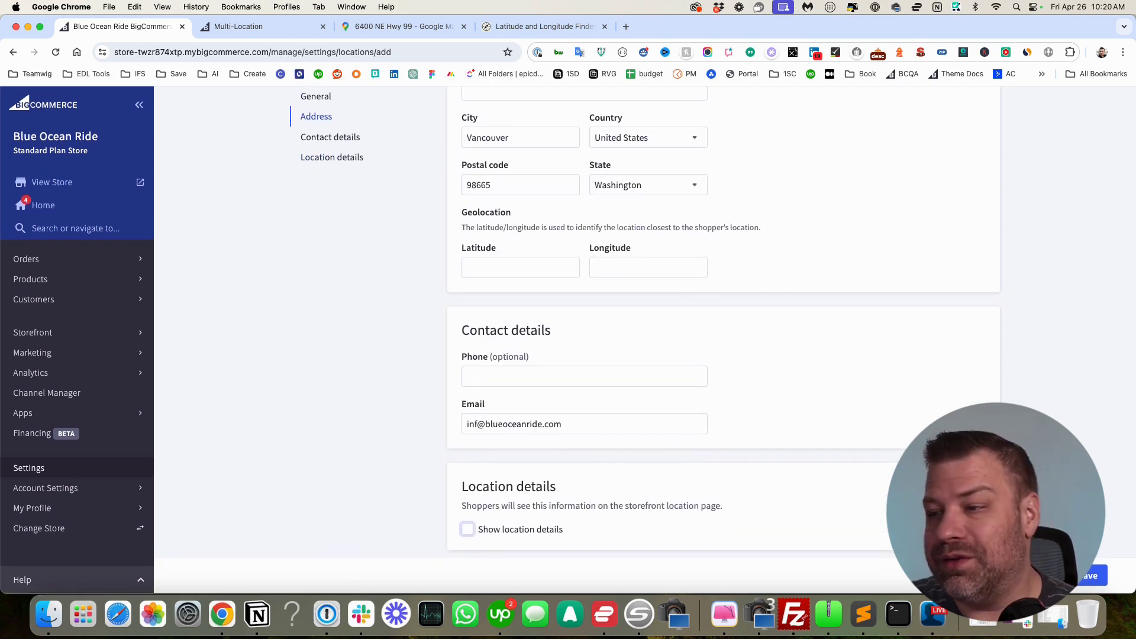
click(1092, 576)
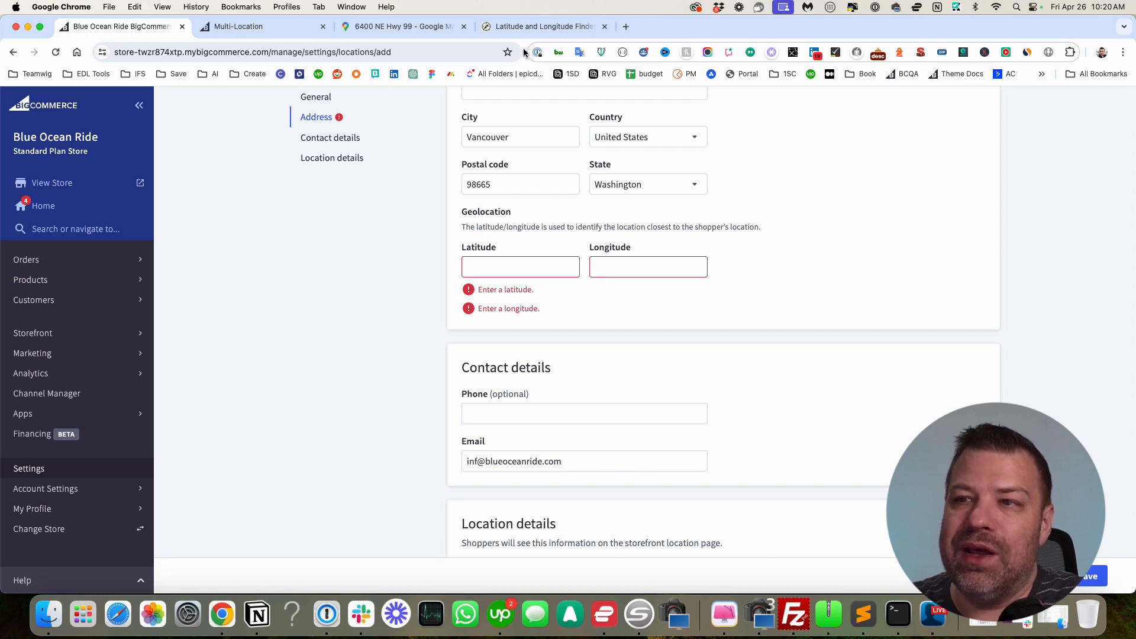
Copy the latitude 45.669130 from the LatLong.net page into the new location's latitude
click(567, 27)
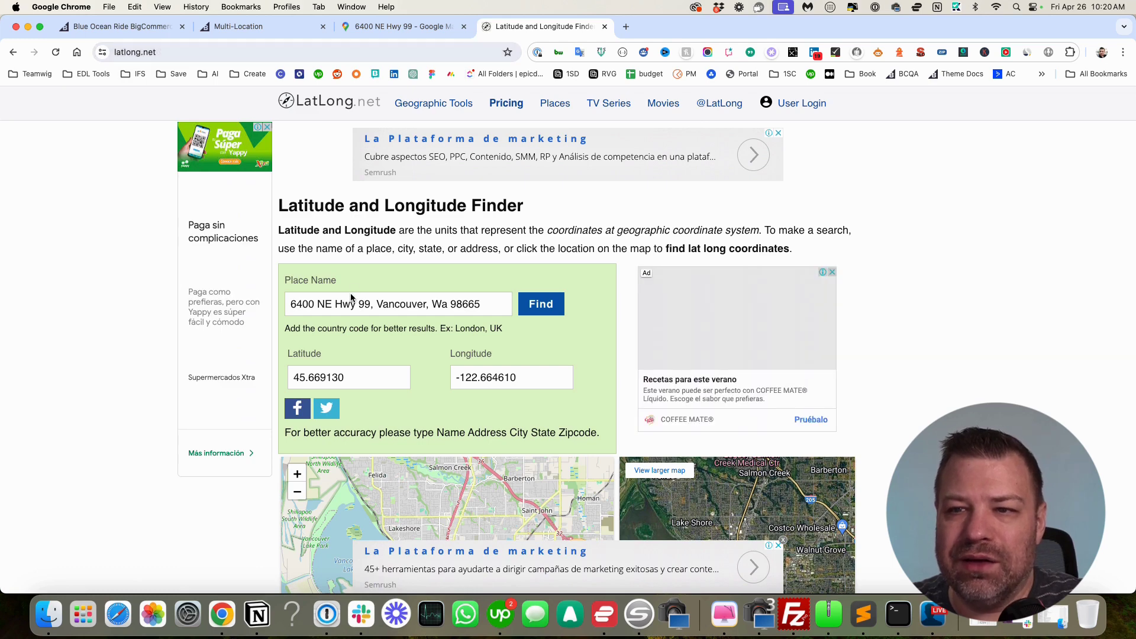
drag(368, 376, 261, 379)
key(super+c)
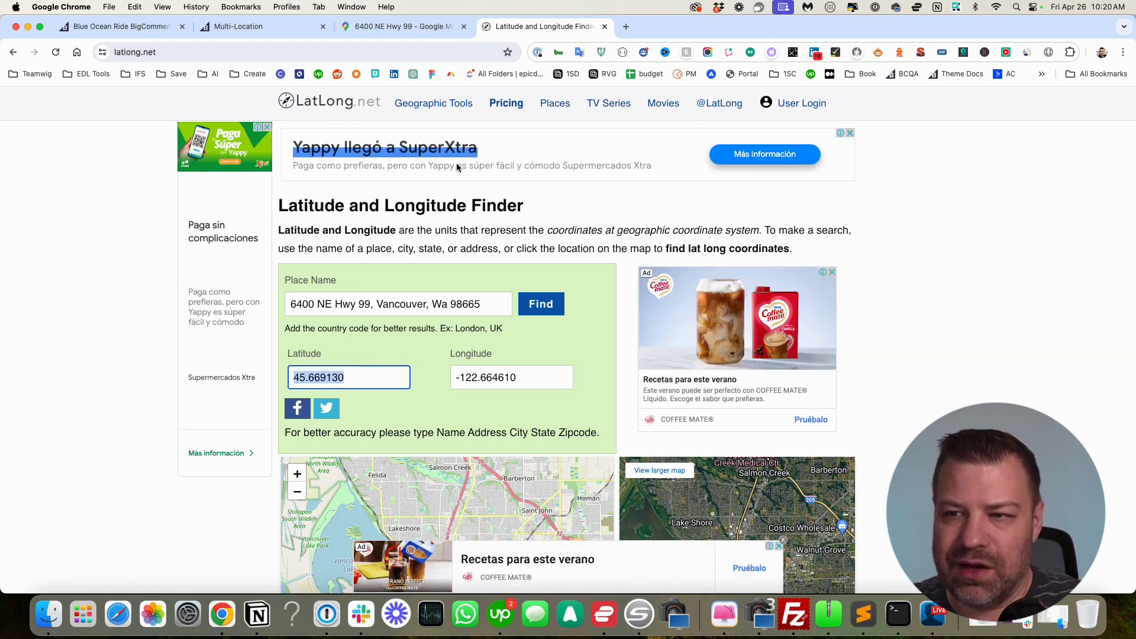
click(430, 28)
click(296, 29)
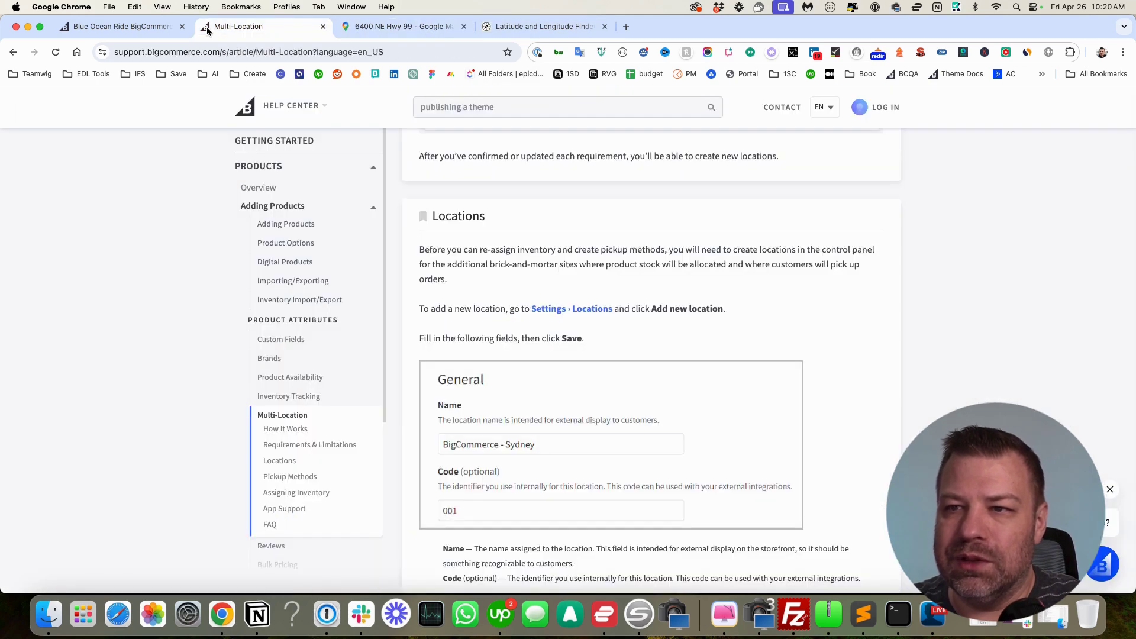
click(141, 27)
click(521, 267)
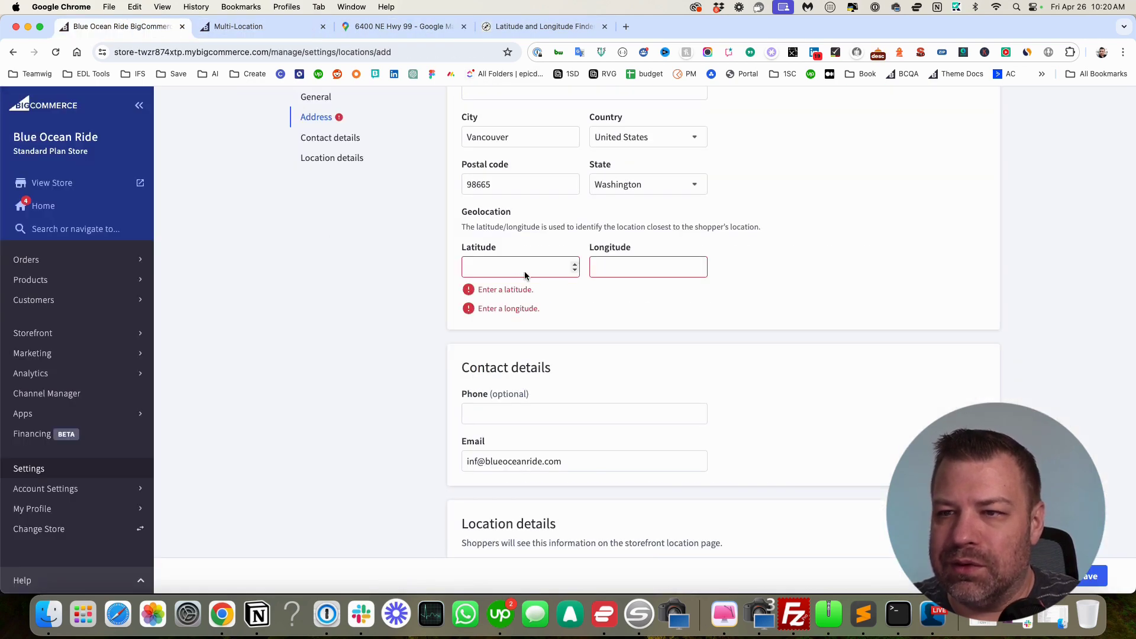
key(super+v)
Copy the longitude -122.664610 from LatLong.net into the new location's longitude and save the location
click(538, 27)
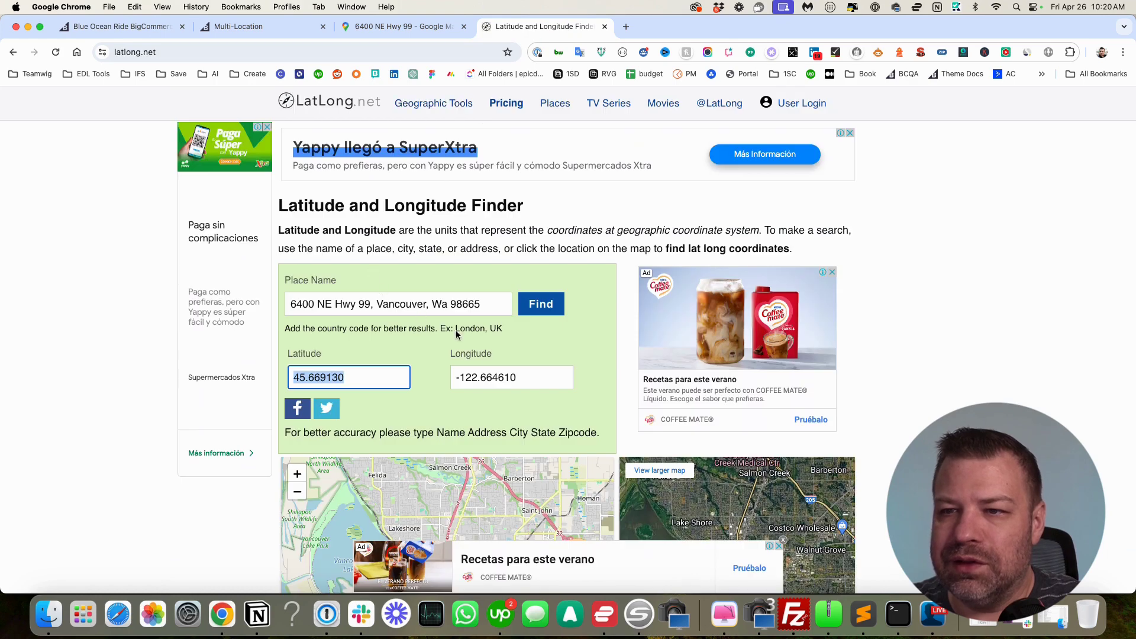
key(Tab)
key(super+c)
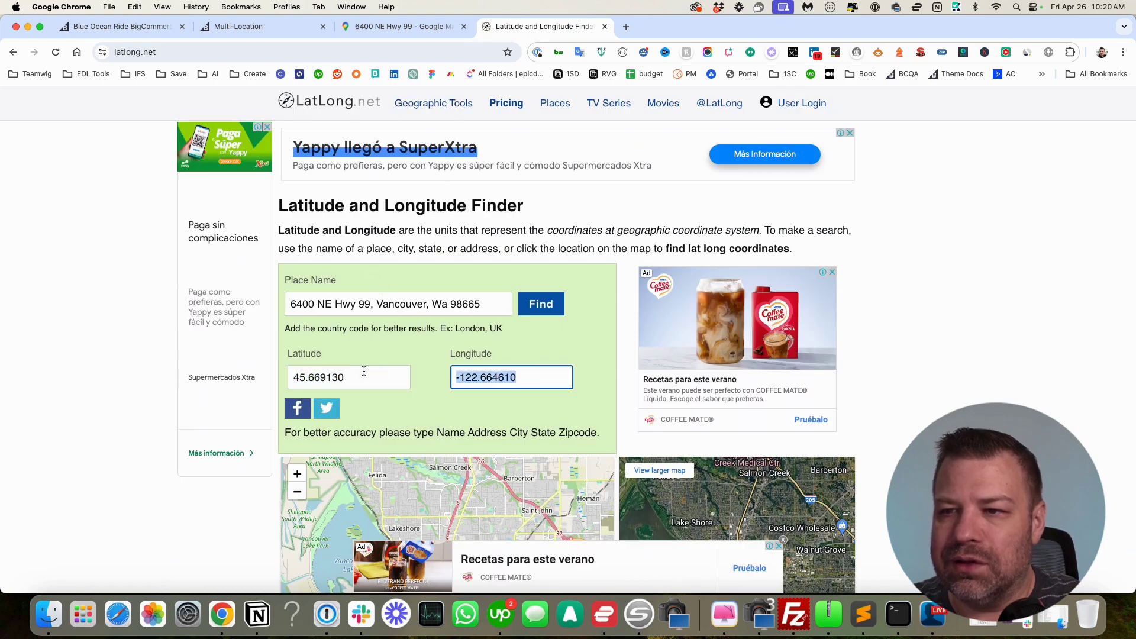
click(155, 27)
click(645, 267)
key(super+v)
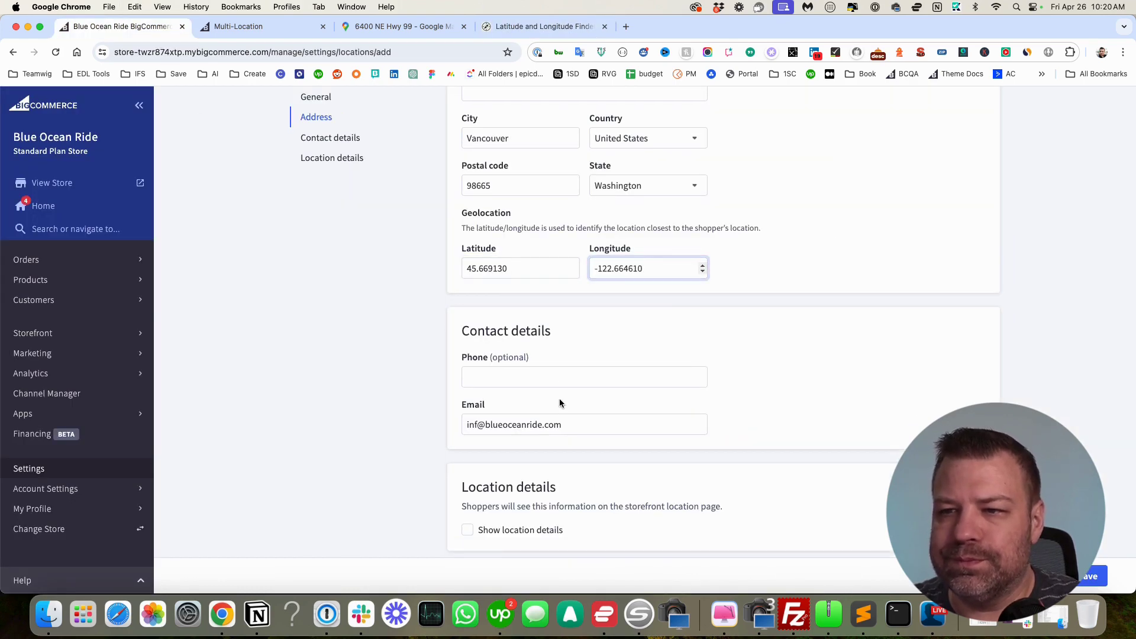
click(1093, 577)
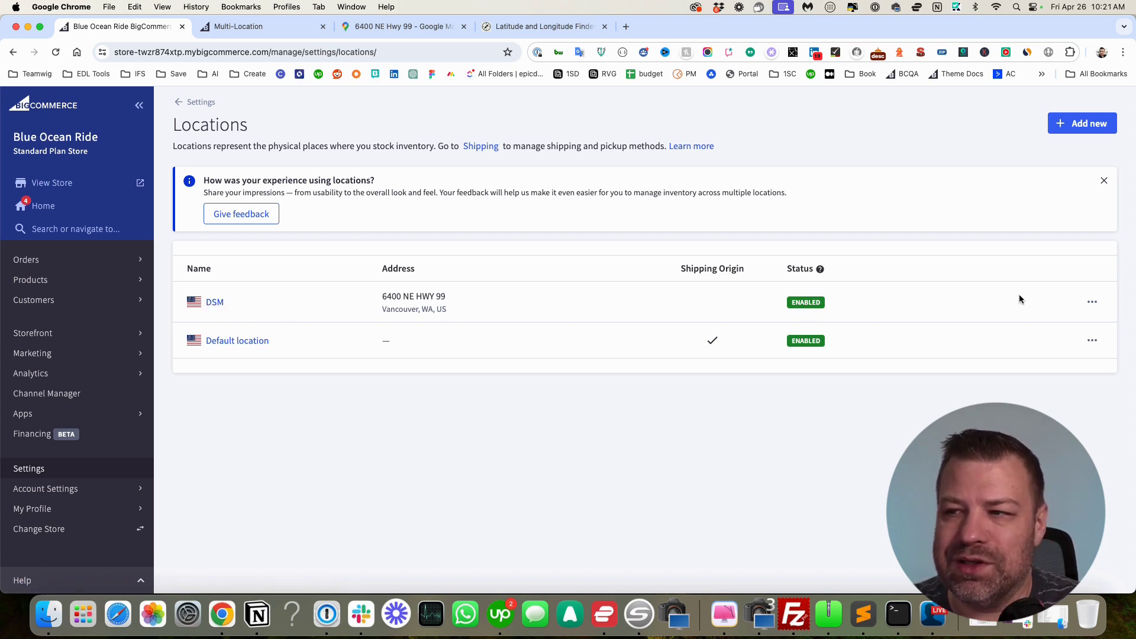
Disable the DSM location and enable it again
click(1092, 302)
click(992, 374)
click(1092, 303)
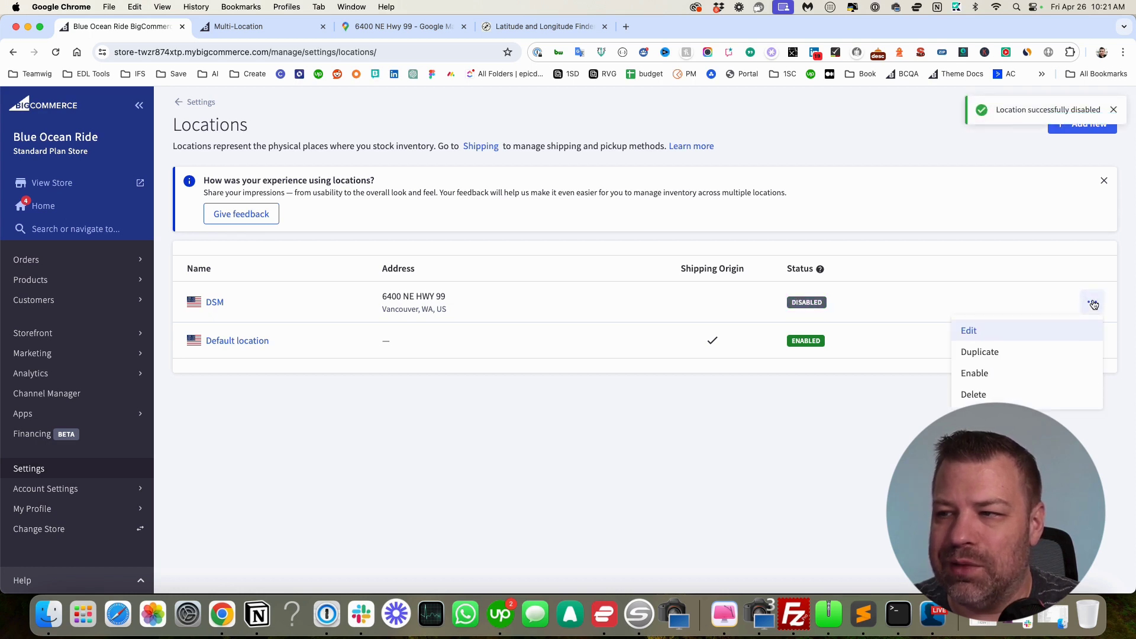
click(988, 374)
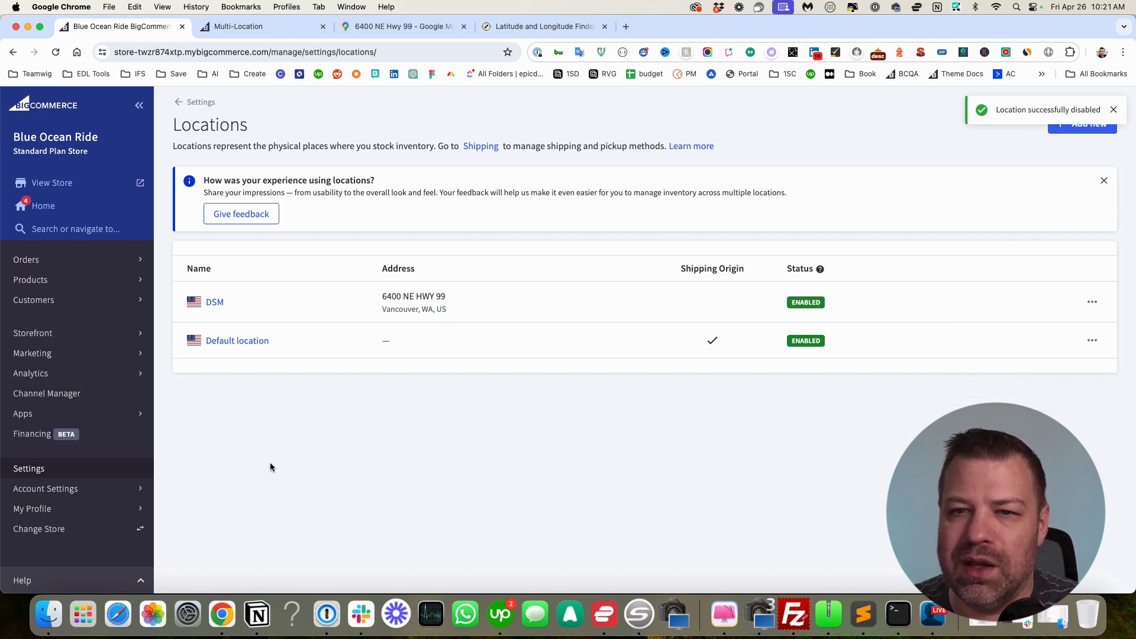
Find DS735 Men's Cruiser Jacket in the product list and examine the stock of its size variants
click(35, 280)
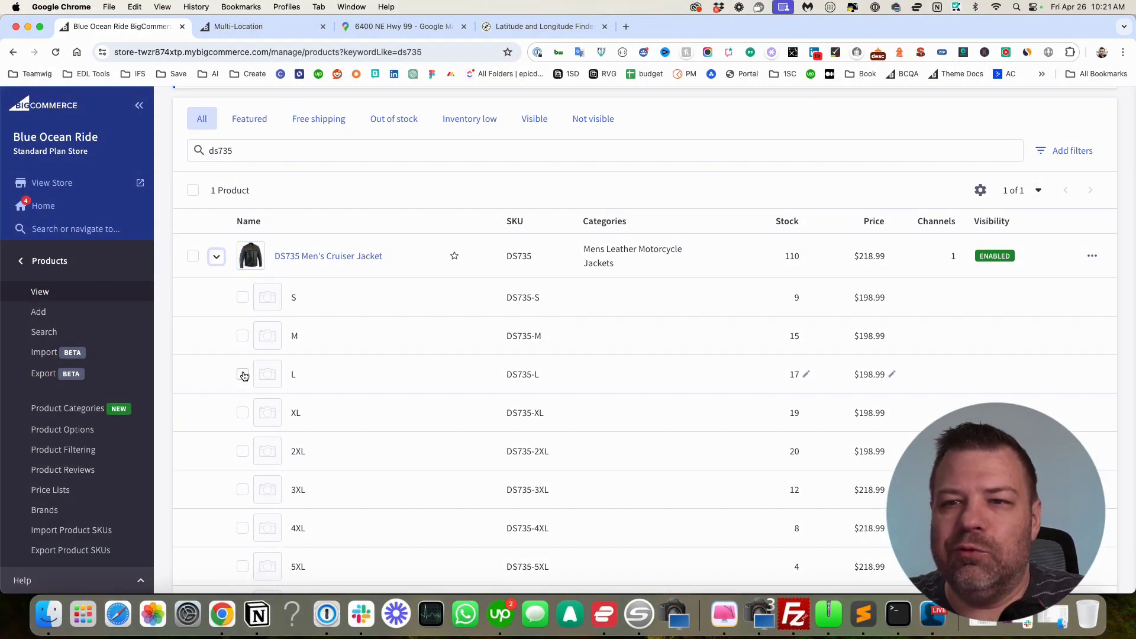
scroll(225, 414, down, 2)
scroll(817, 228, down, 1)
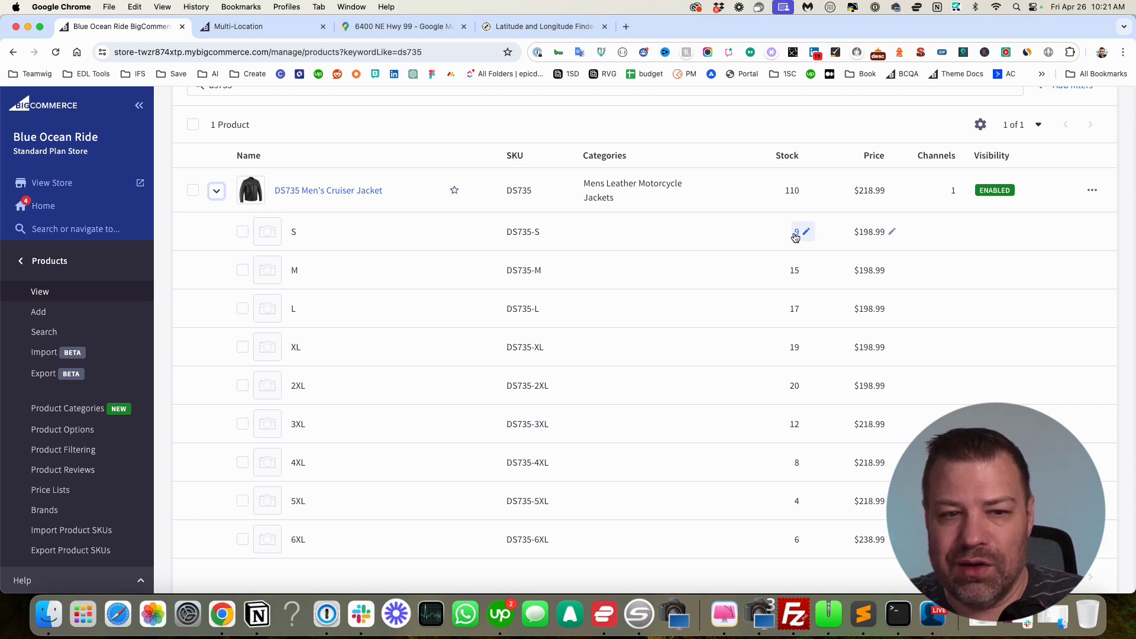
scroll(592, 287, up, 2)
scroll(592, 287, up, 2)
Open the DS735 Men's Cruiser Jacket product and examine its inventory by location and its variants
click(338, 299)
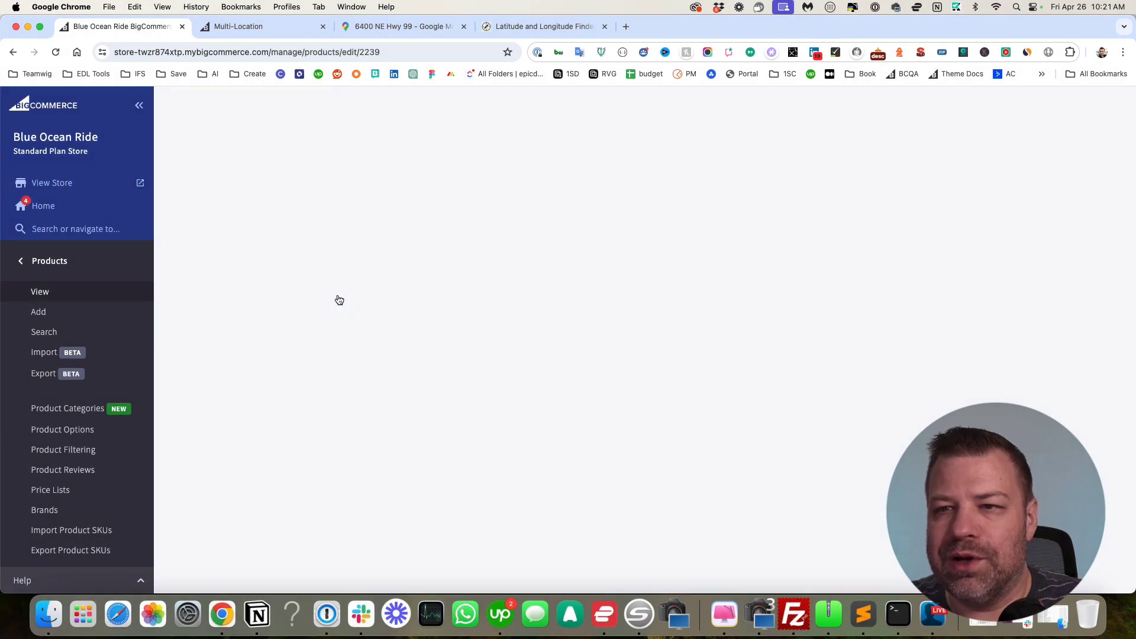
scroll(308, 318, down, 10)
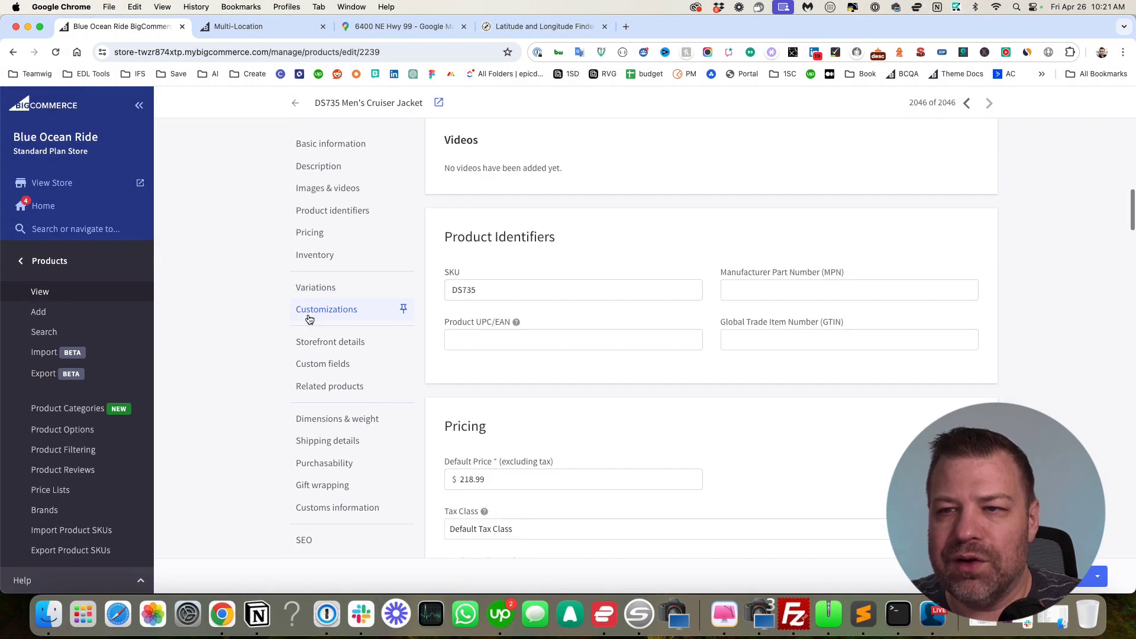
scroll(309, 319, down, 10)
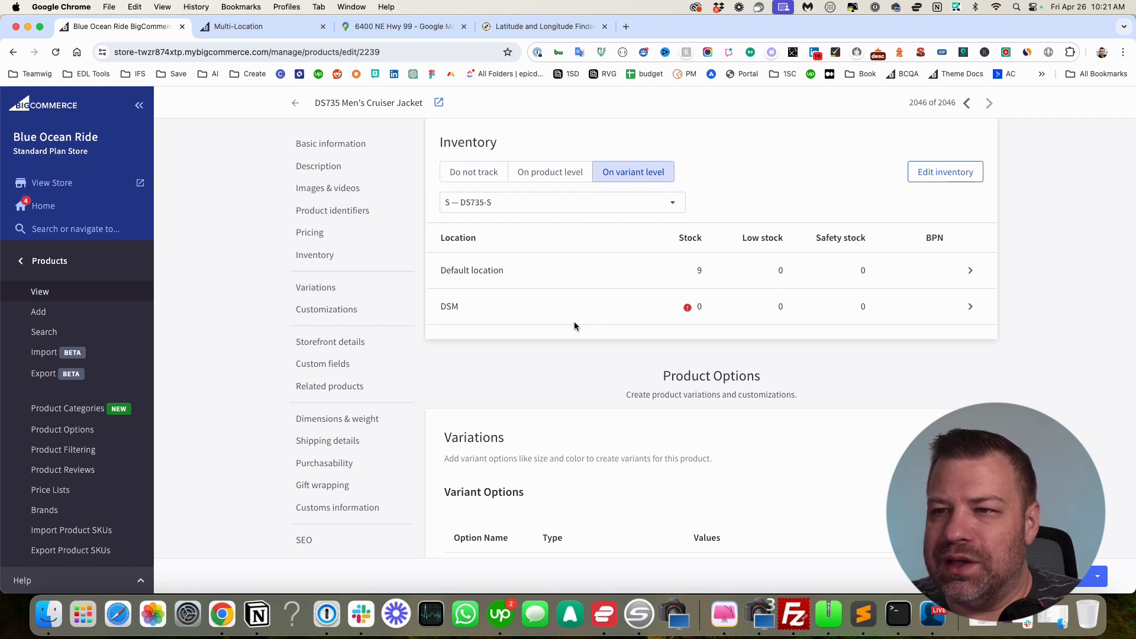
scroll(583, 405, down, 5)
scroll(585, 405, down, 2)
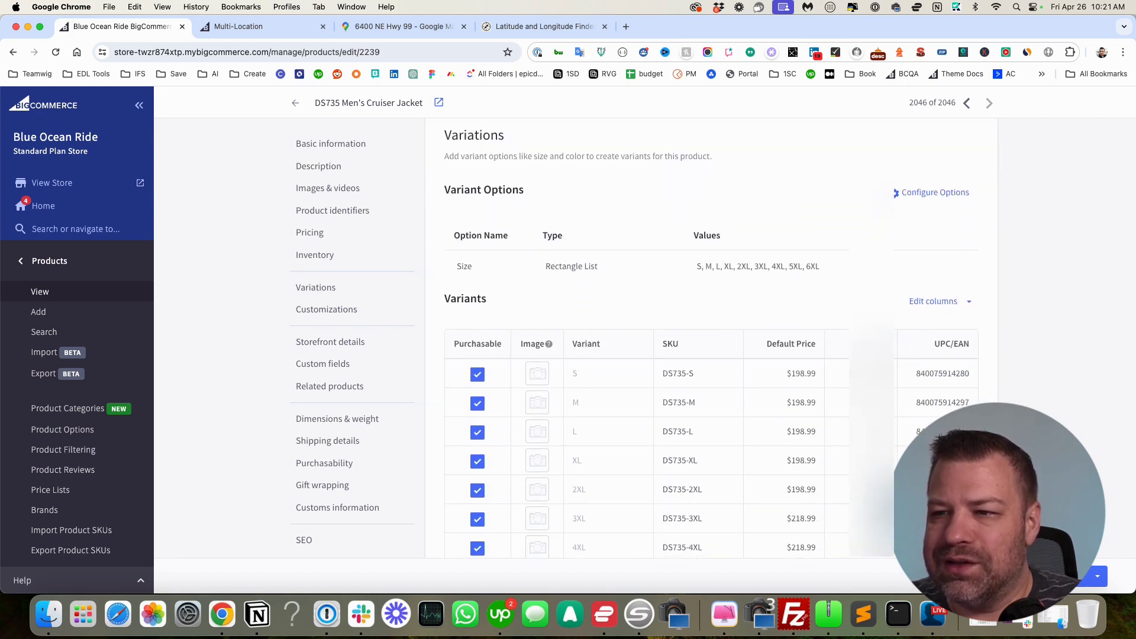
Look through the columns available for the Variants table without changing the selection
click(941, 301)
scroll(945, 353, down, 6)
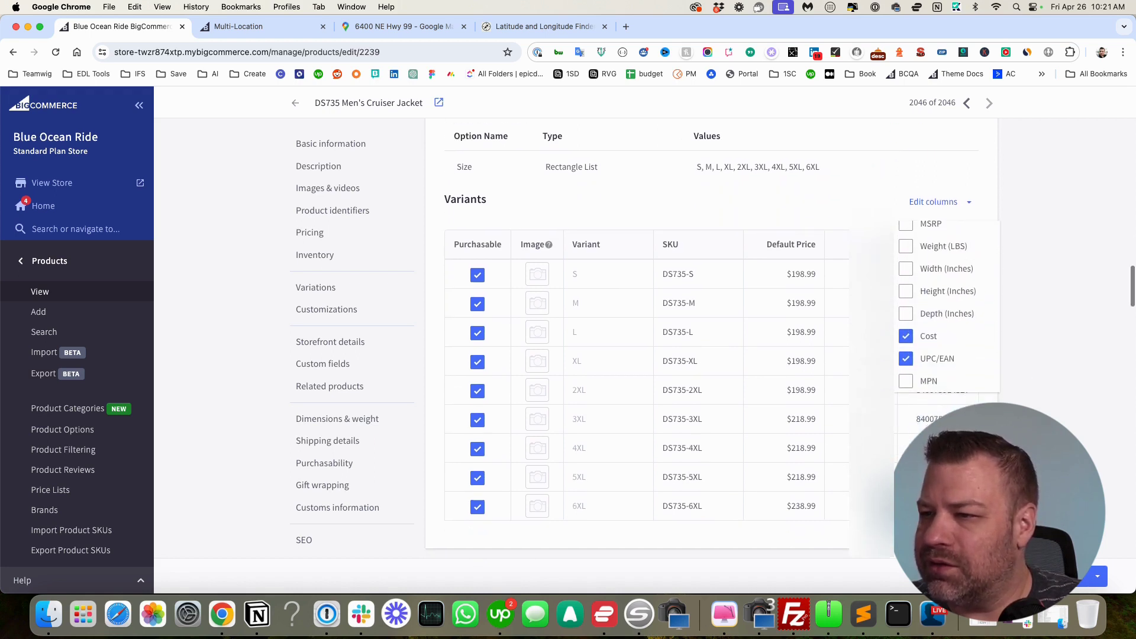
scroll(953, 331, up, 8)
click(1017, 315)
Examine the per-location inventory of the jacket's S variant and the list of variants available there
scroll(1007, 285, up, 7)
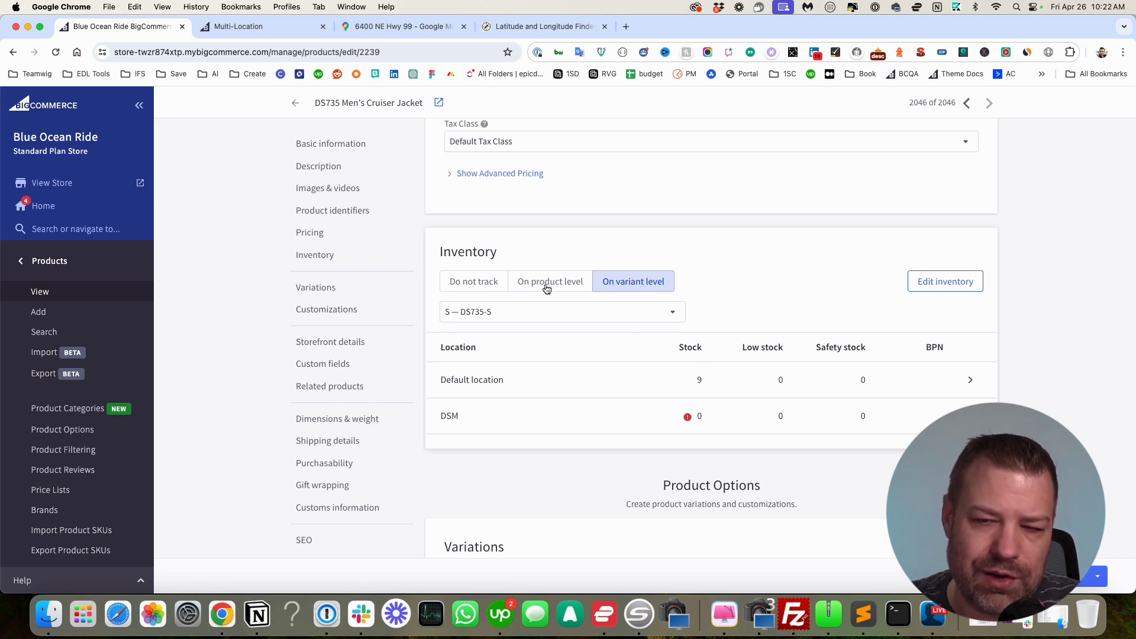
click(518, 313)
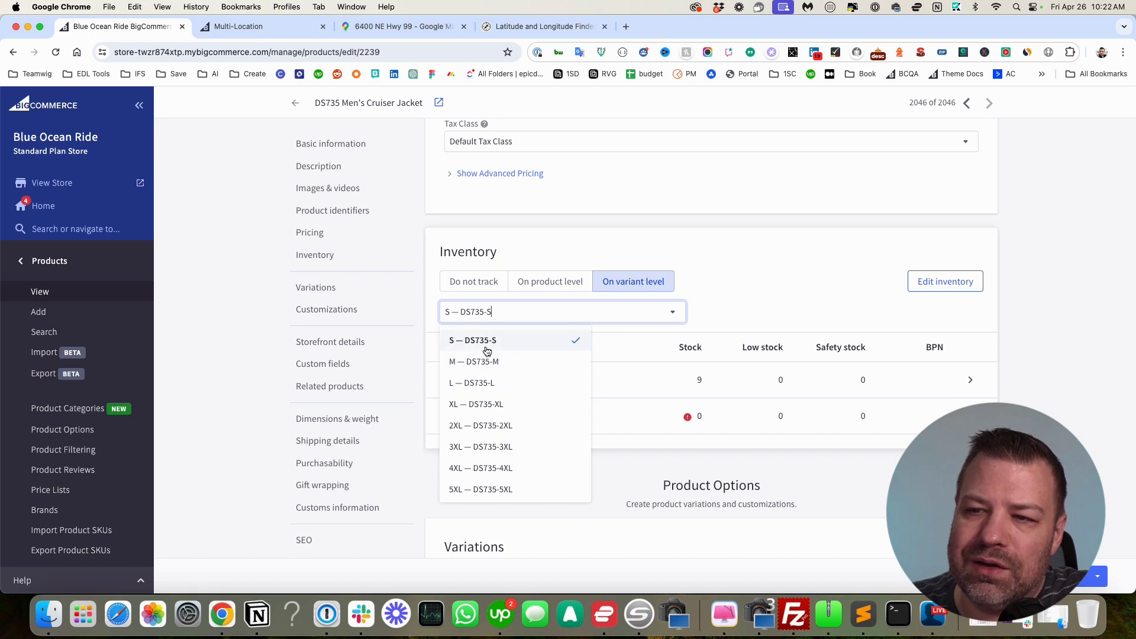
click(748, 286)
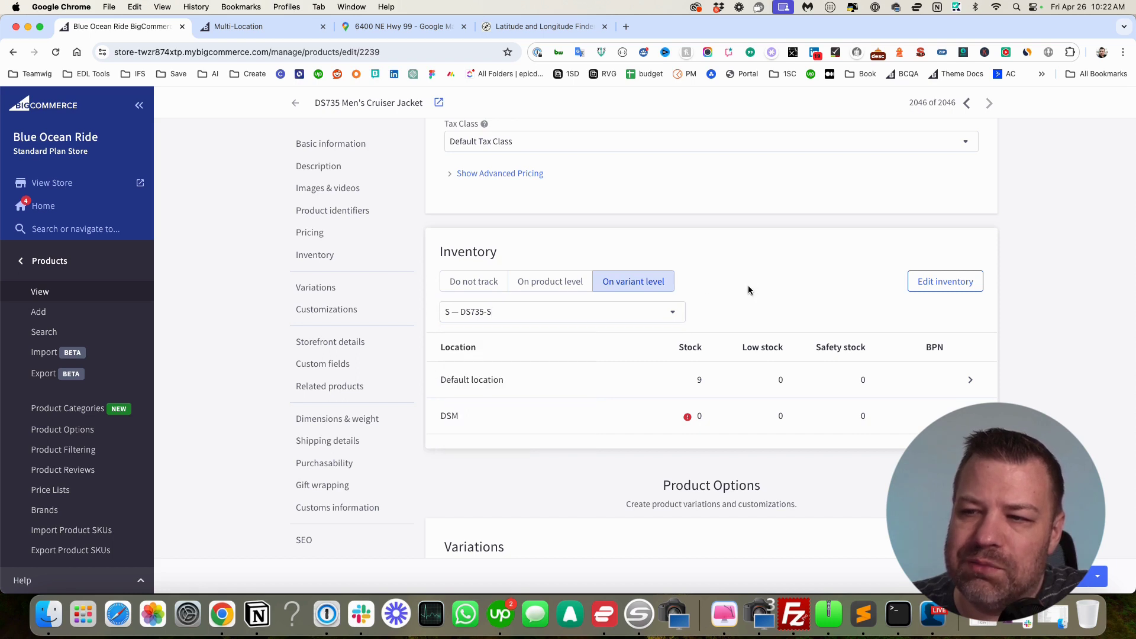
drag(440, 380, 515, 380)
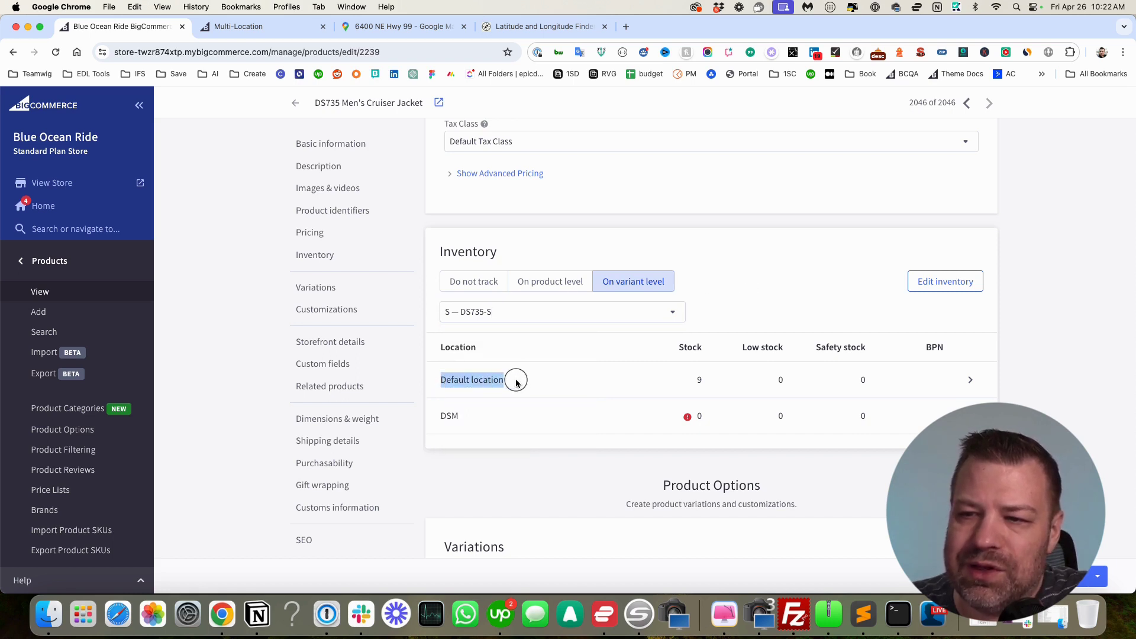
drag(442, 416, 460, 415)
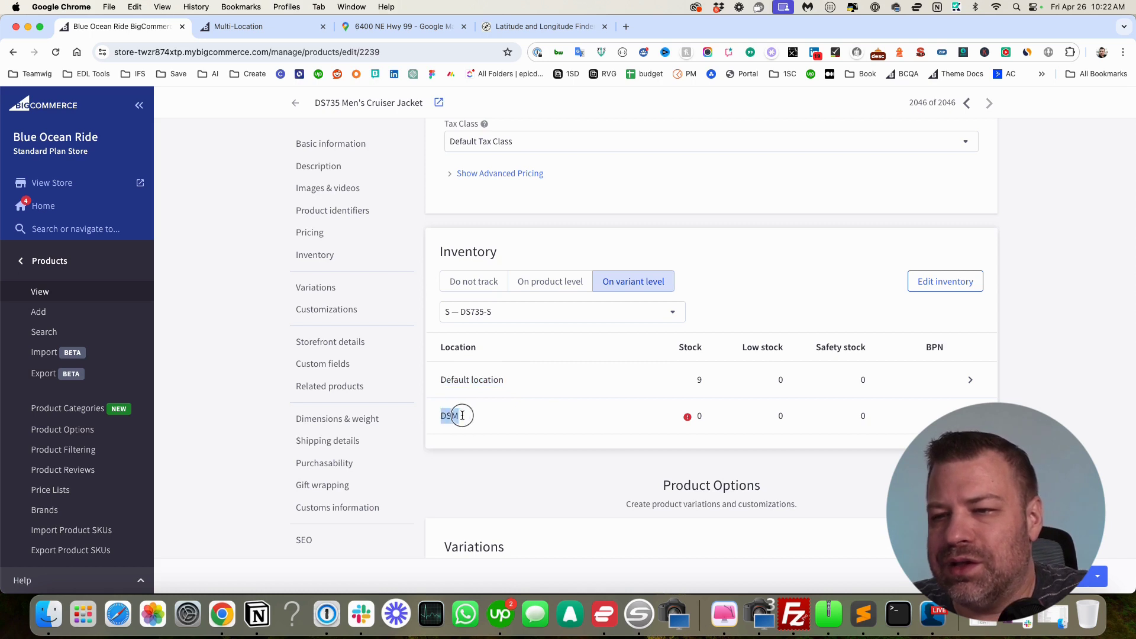
drag(704, 380, 689, 379)
click(703, 418)
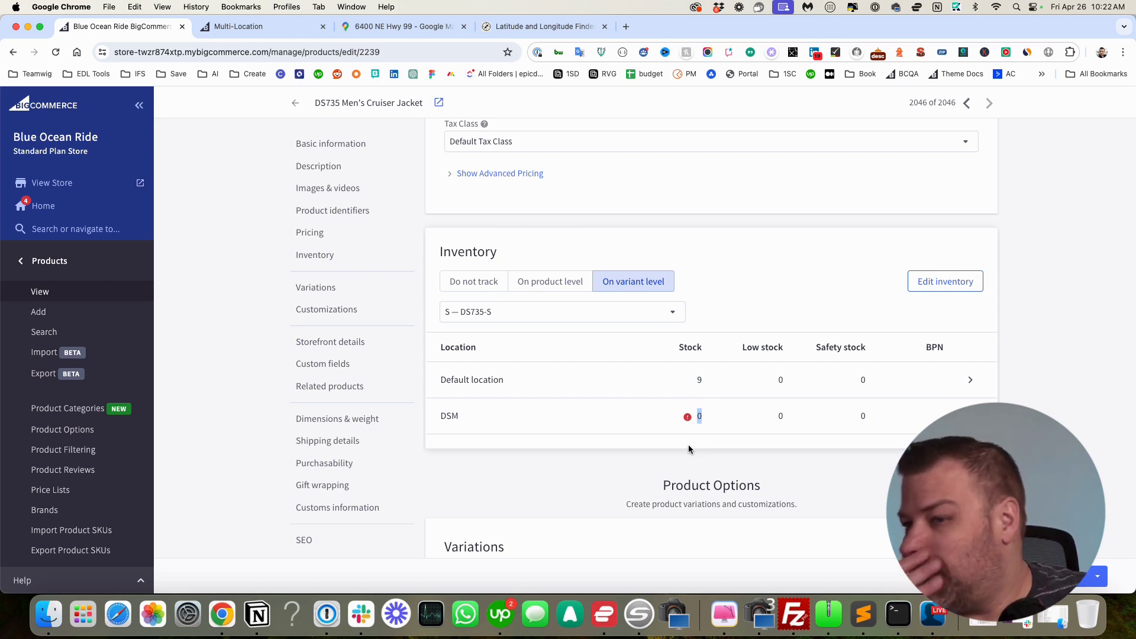
Open the S variant's DSM inventory for editing and compare its stock between Default location and DSM
click(699, 416)
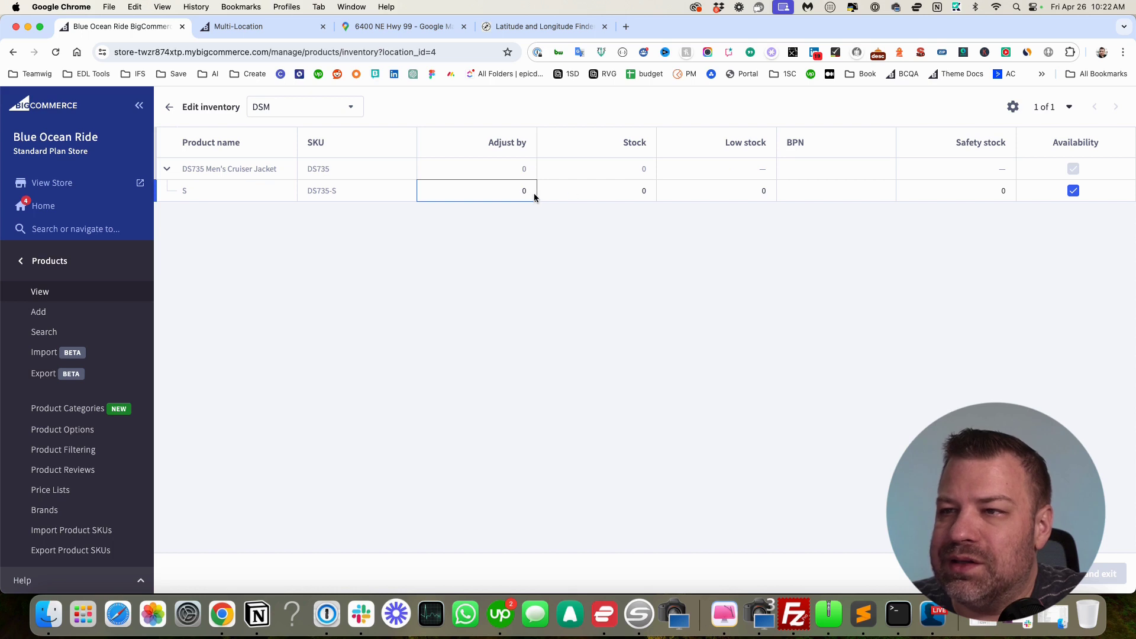
click(291, 107)
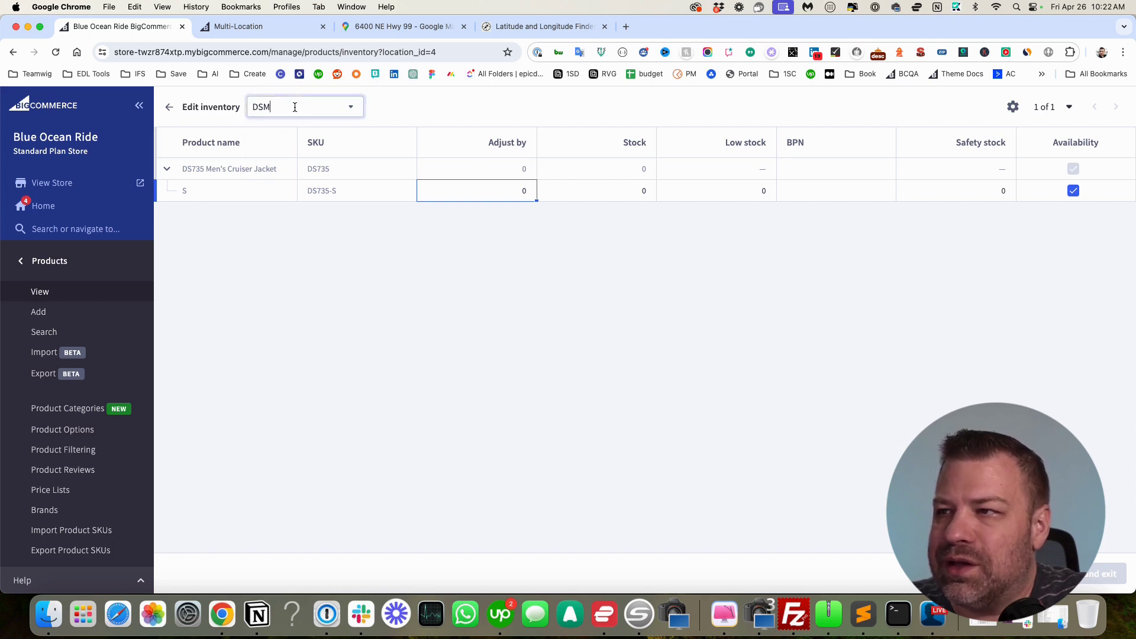
click(406, 254)
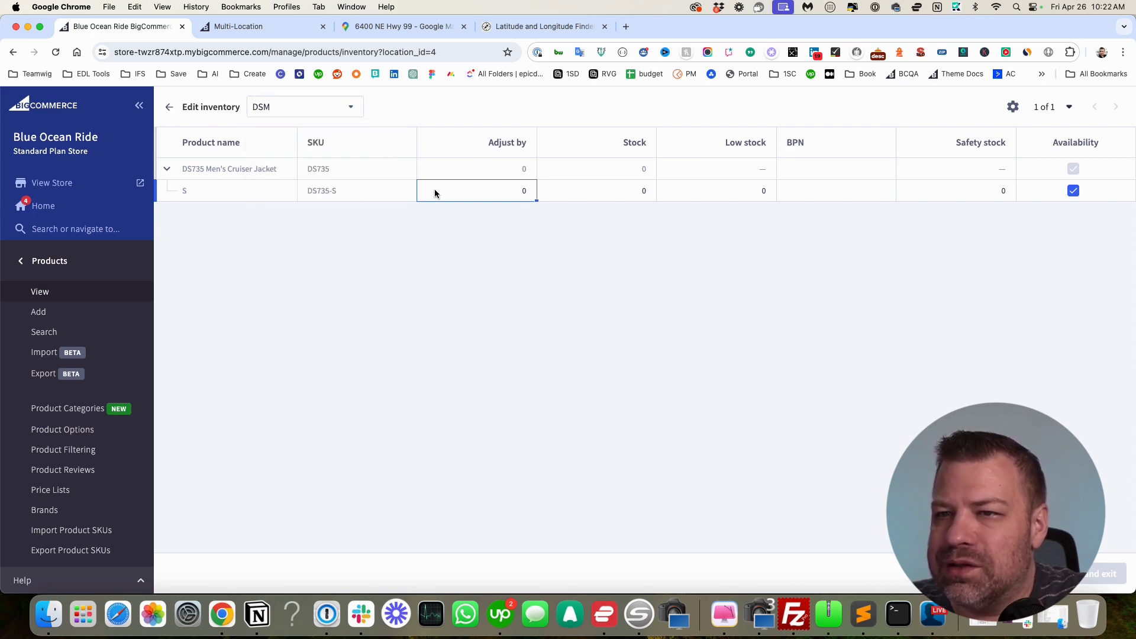
click(321, 113)
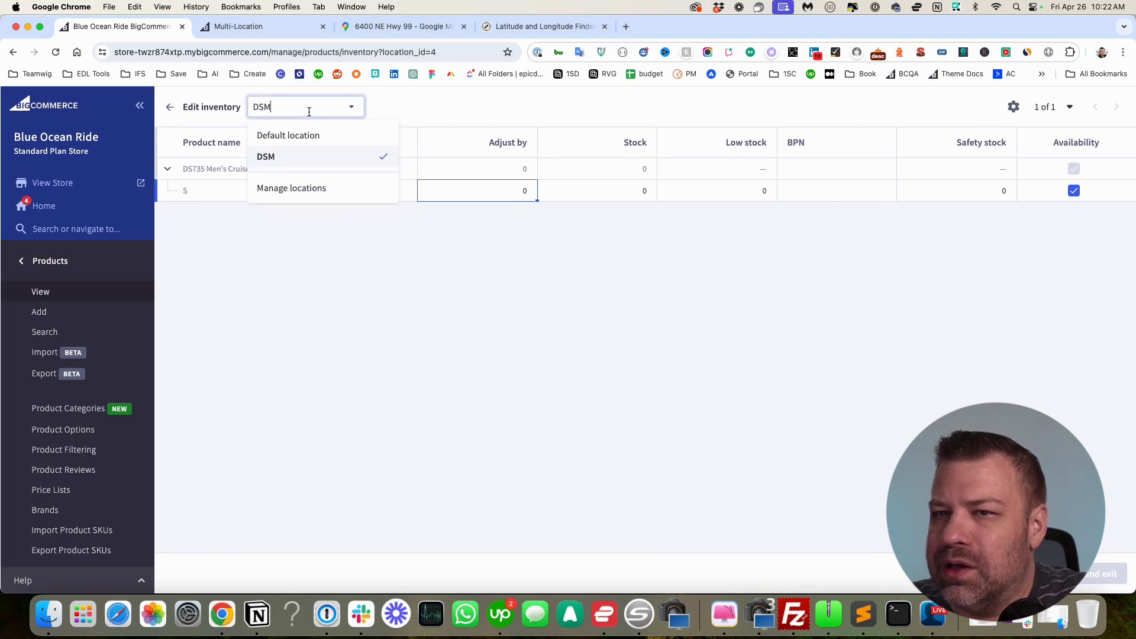
click(294, 139)
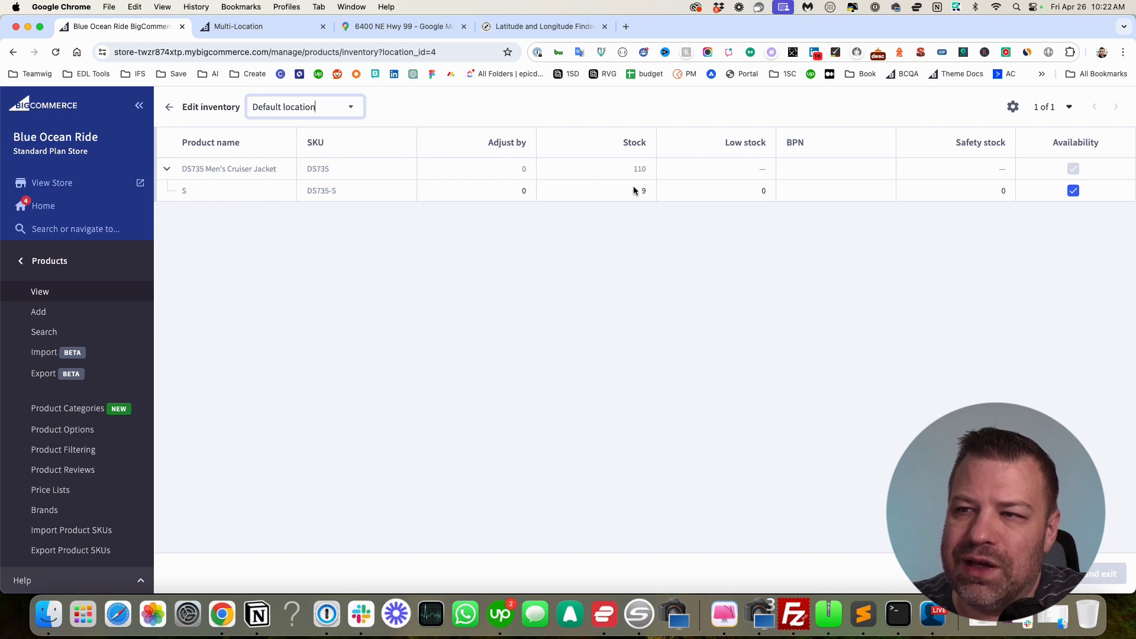
click(323, 112)
click(311, 158)
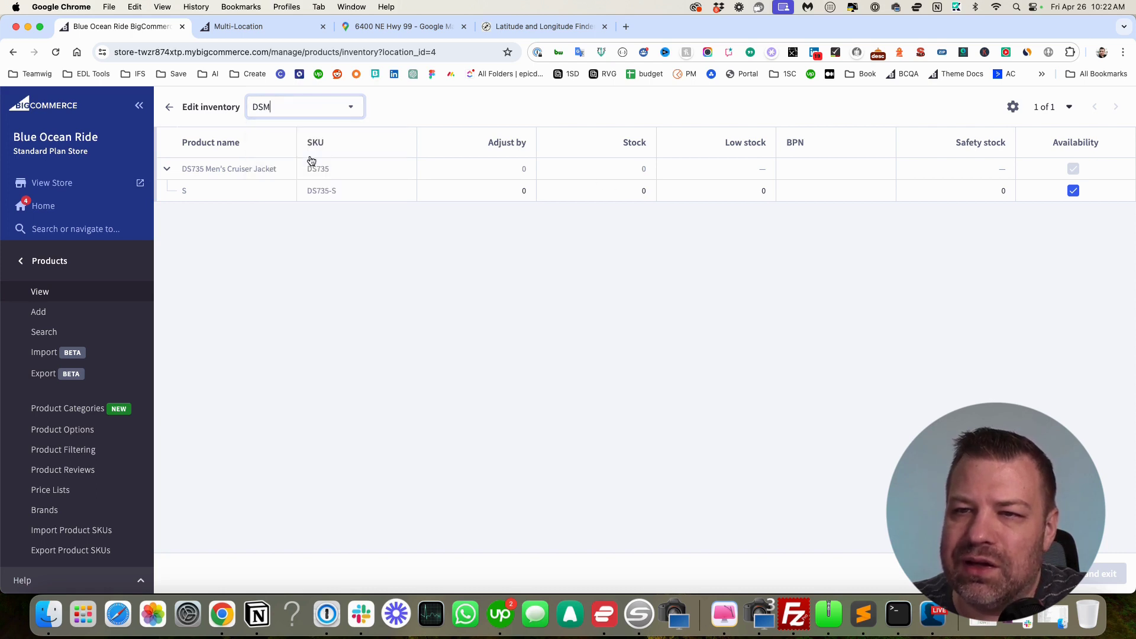
Set the S variant's stock at DSM to 1 and save both the inventory change and the product
click(602, 191)
text(1)
click(666, 222)
click(1085, 577)
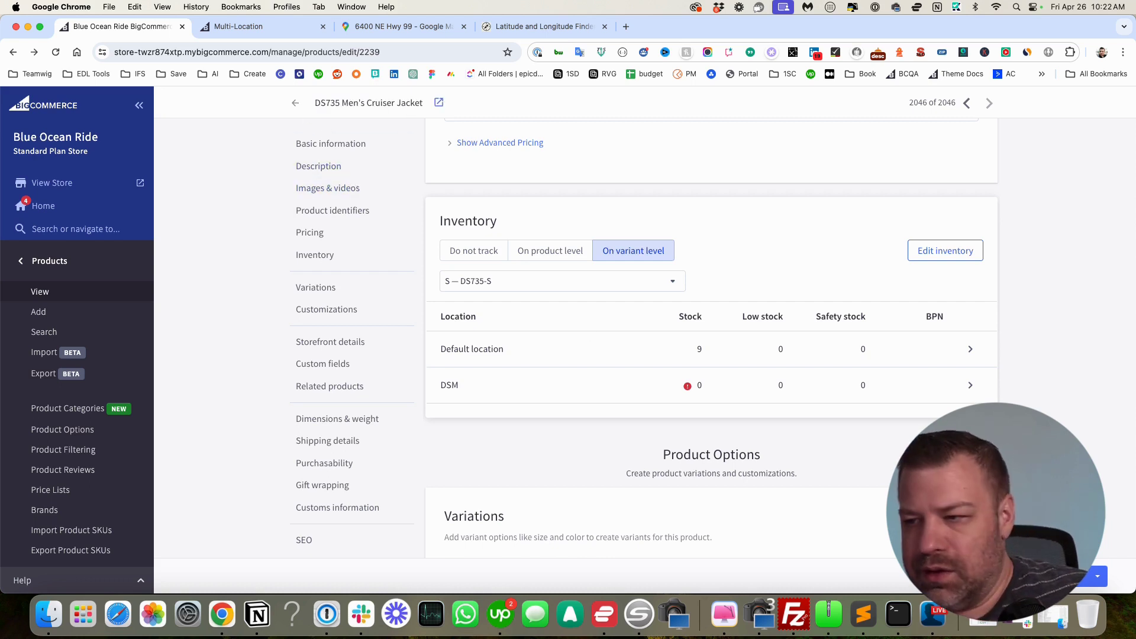
click(1083, 577)
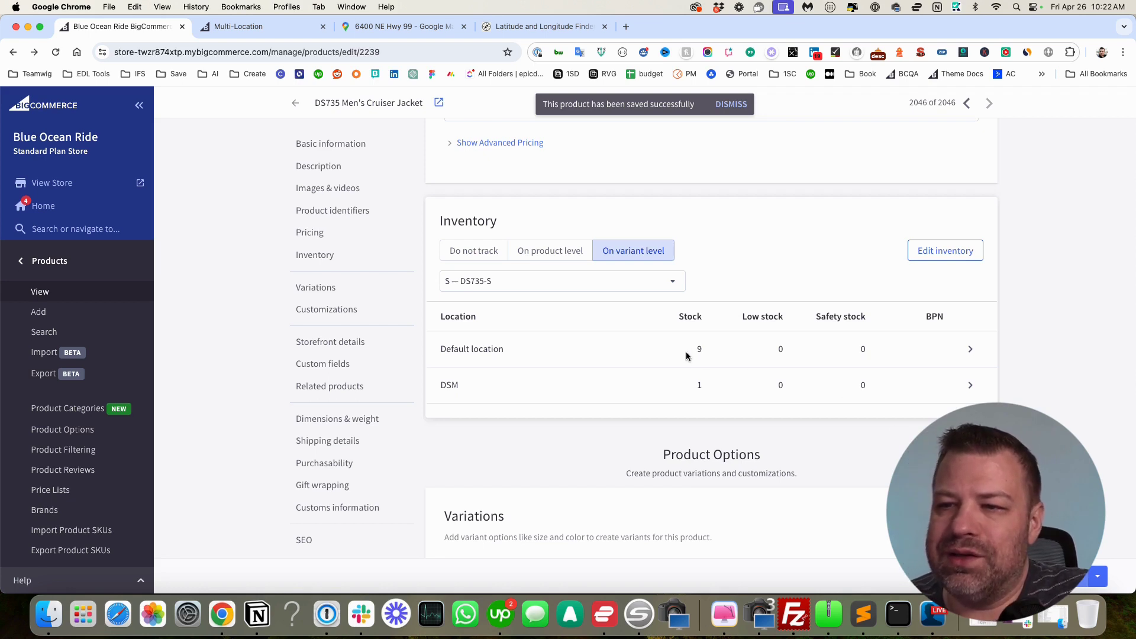
Return to the product list and examine the combined stock of the DS735 Men's Cruiser Jacket variants
click(290, 106)
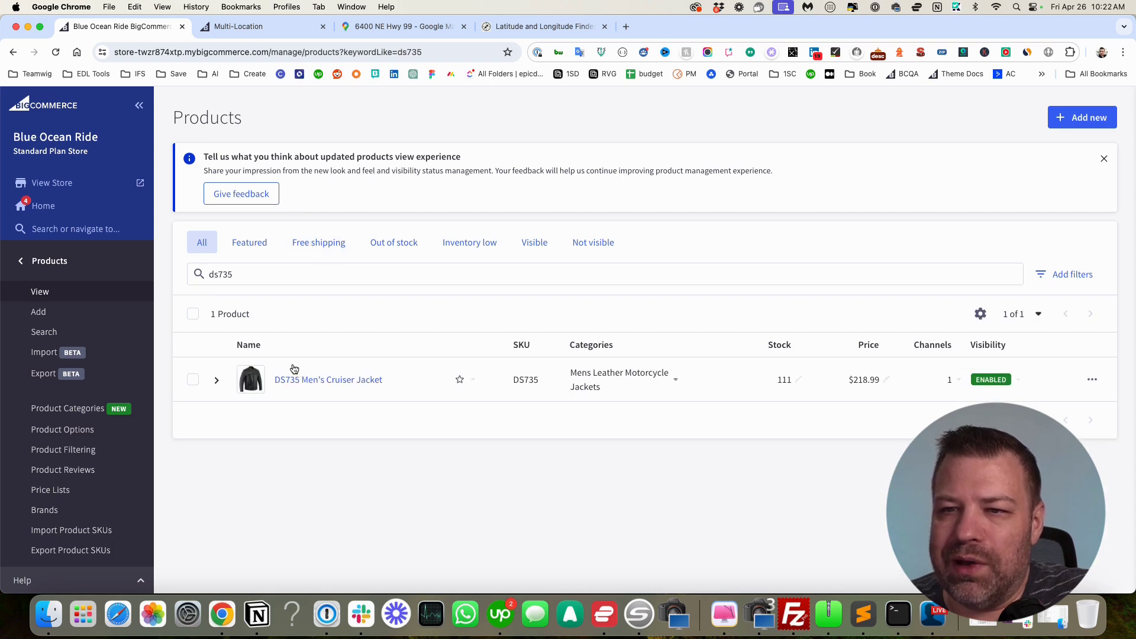
click(217, 381)
scroll(223, 386, down, 3)
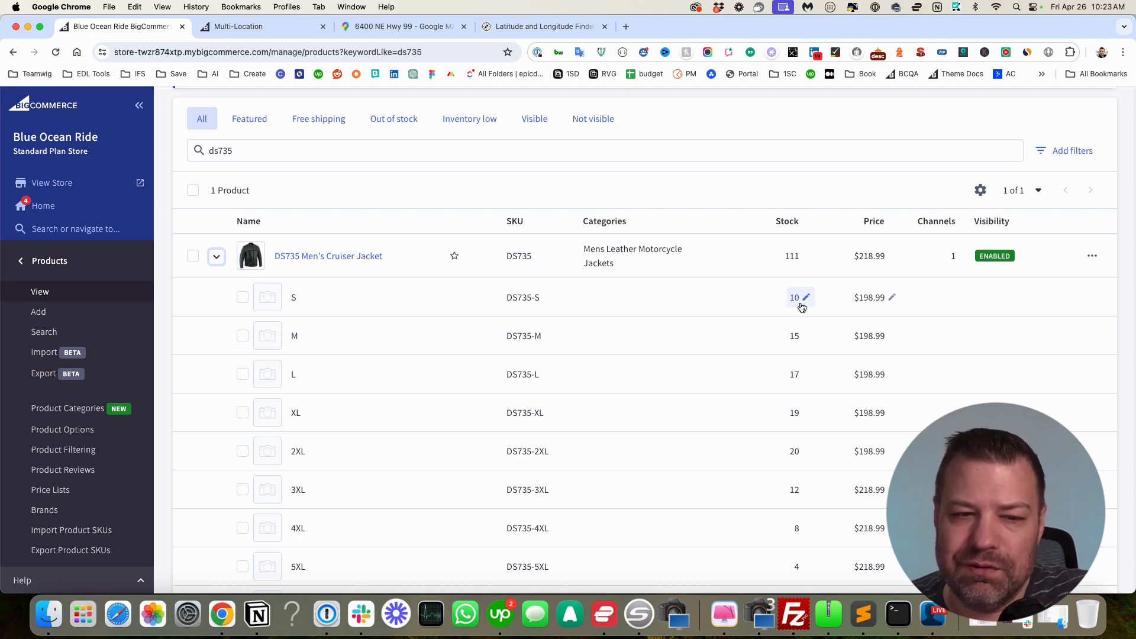
Reopen the DS735 jacket, view the M variant's inventory at DSM, and return to the product without changing it
click(330, 261)
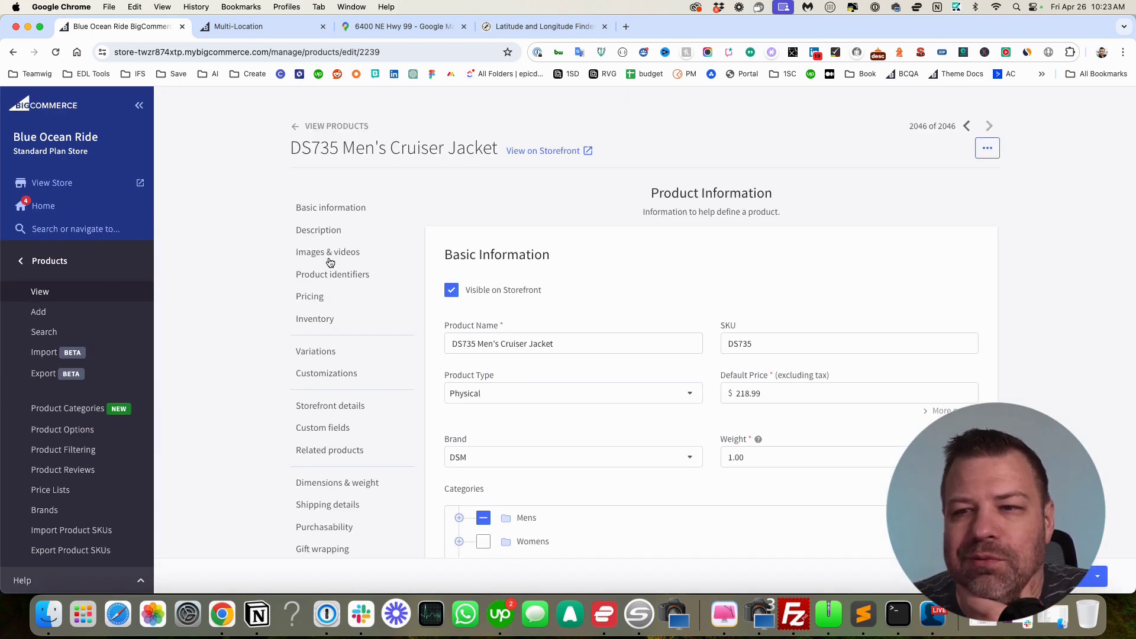
click(312, 320)
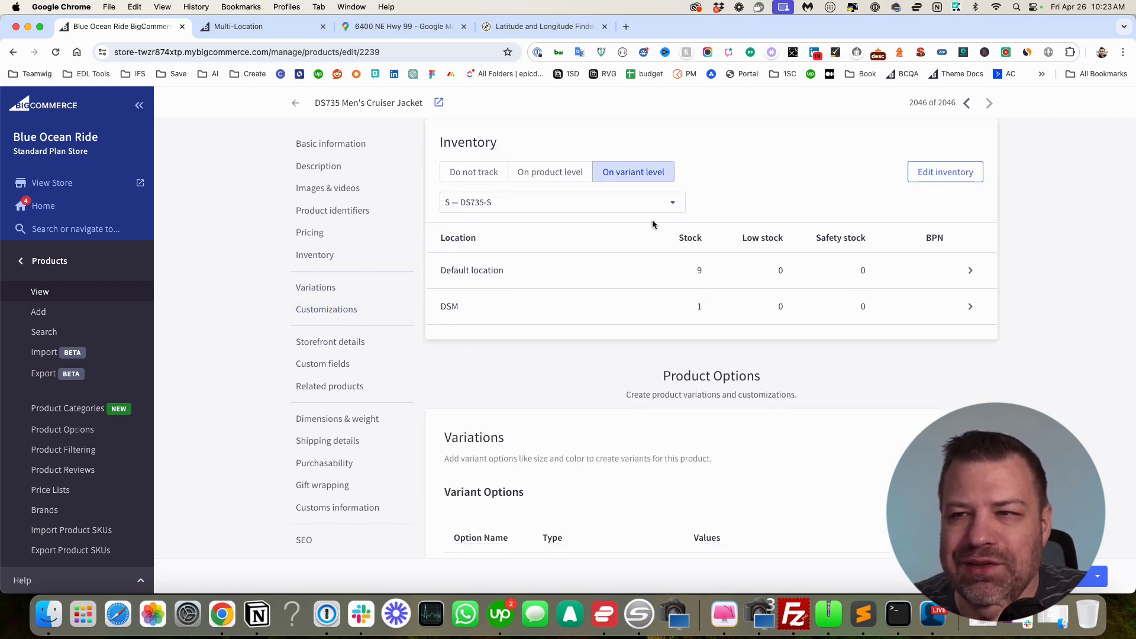
click(601, 201)
click(465, 253)
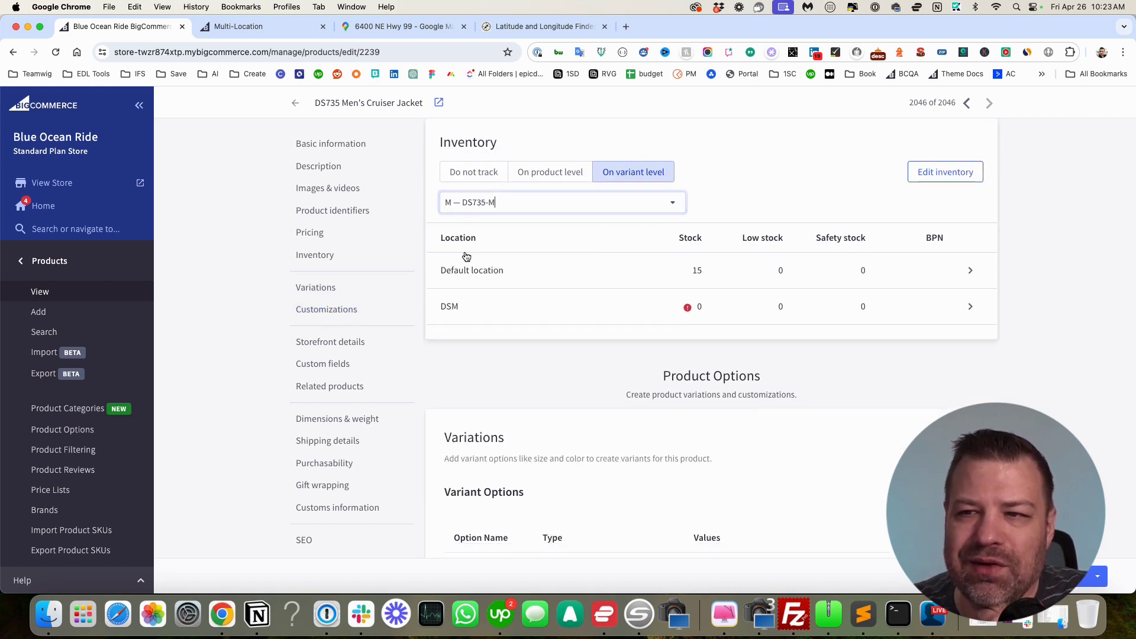
click(974, 311)
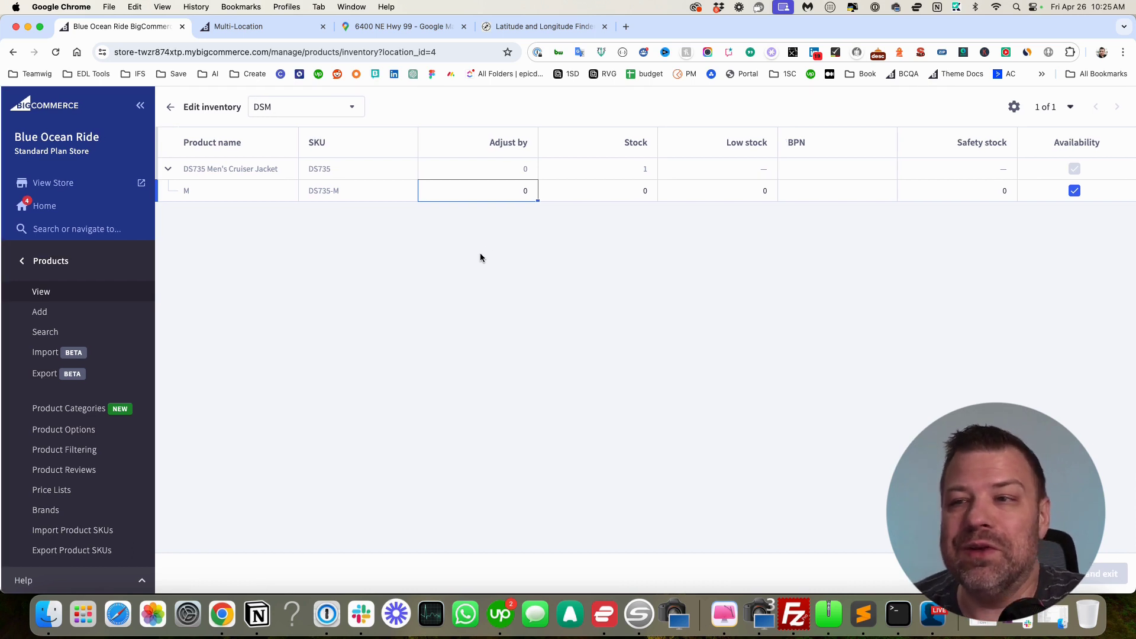
click(169, 107)
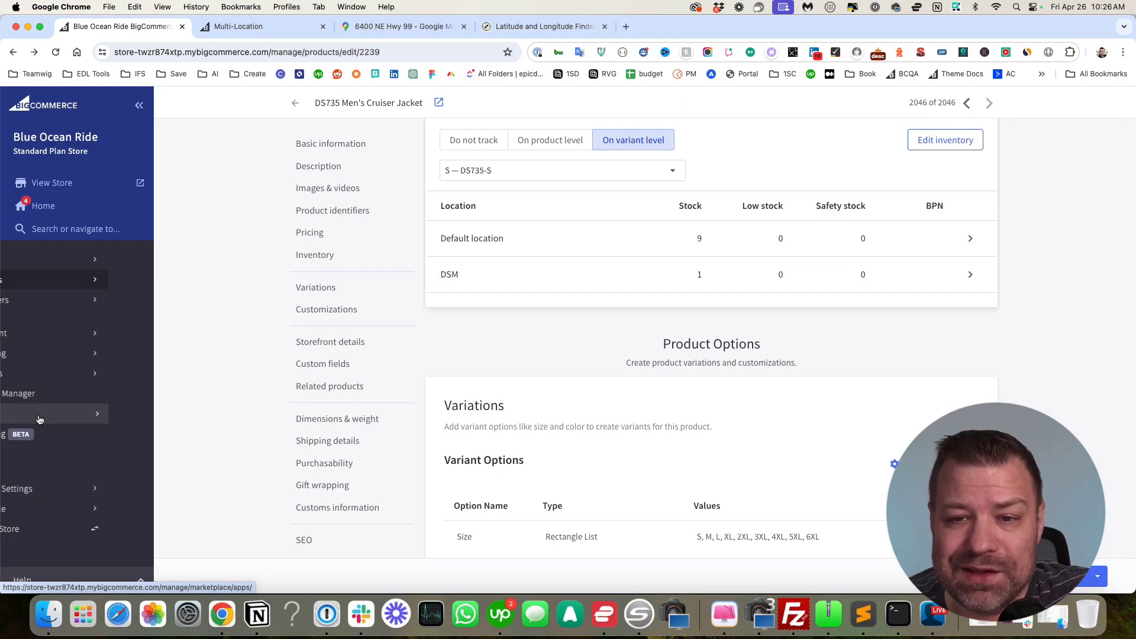
Open the Stock Sync app and examine its monthly subscription plans, including the Pro plan's feed and variant limits
click(39, 416)
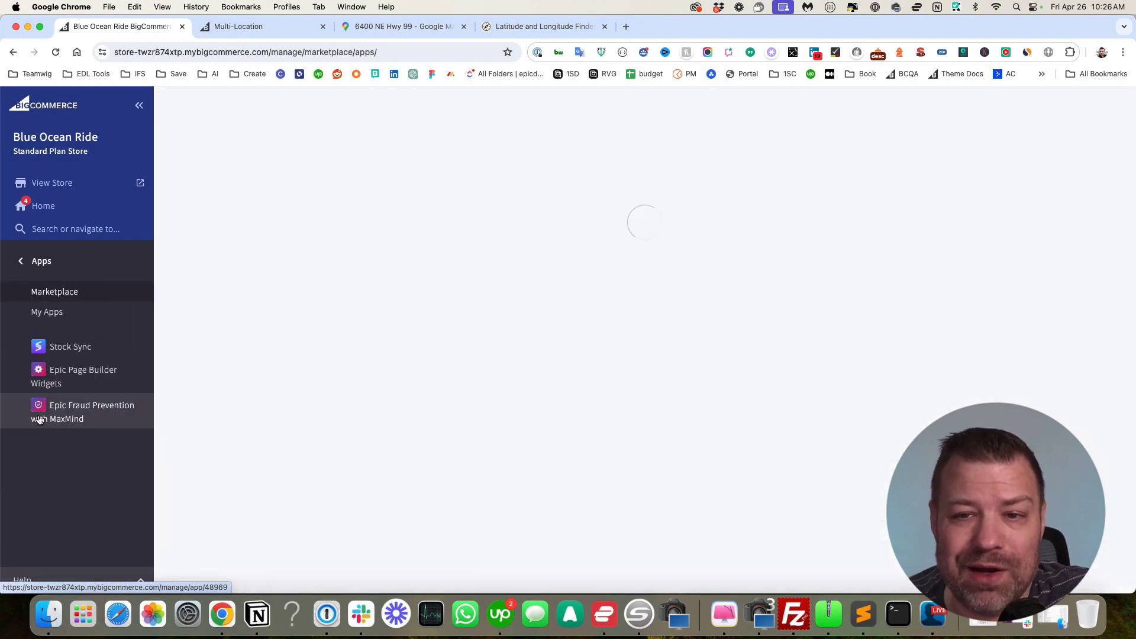
click(70, 346)
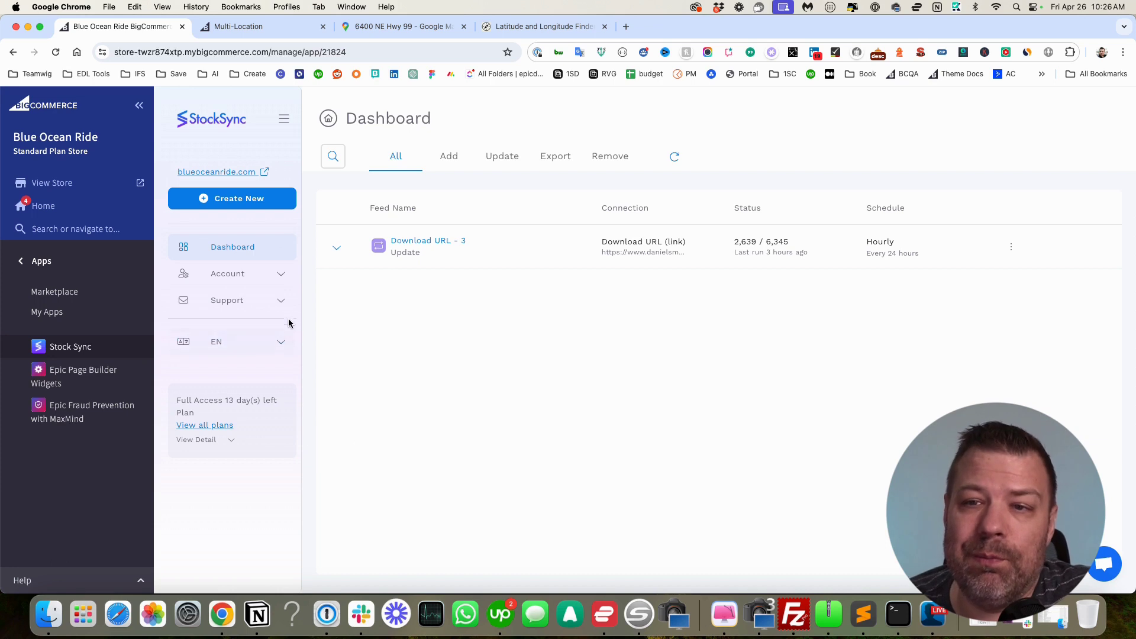
click(279, 281)
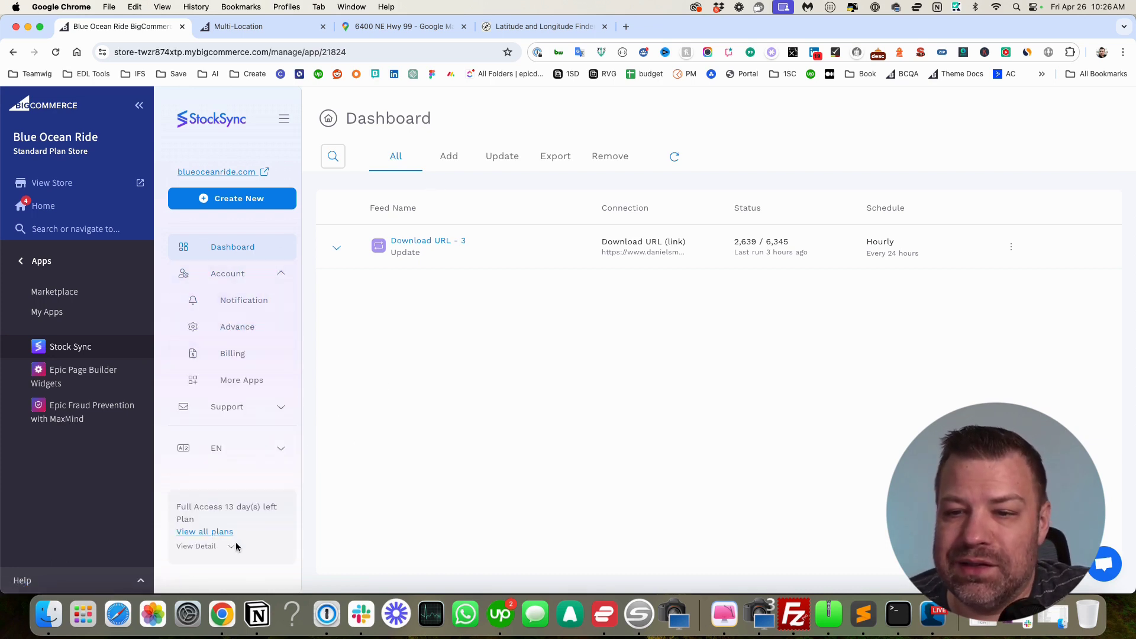
click(210, 533)
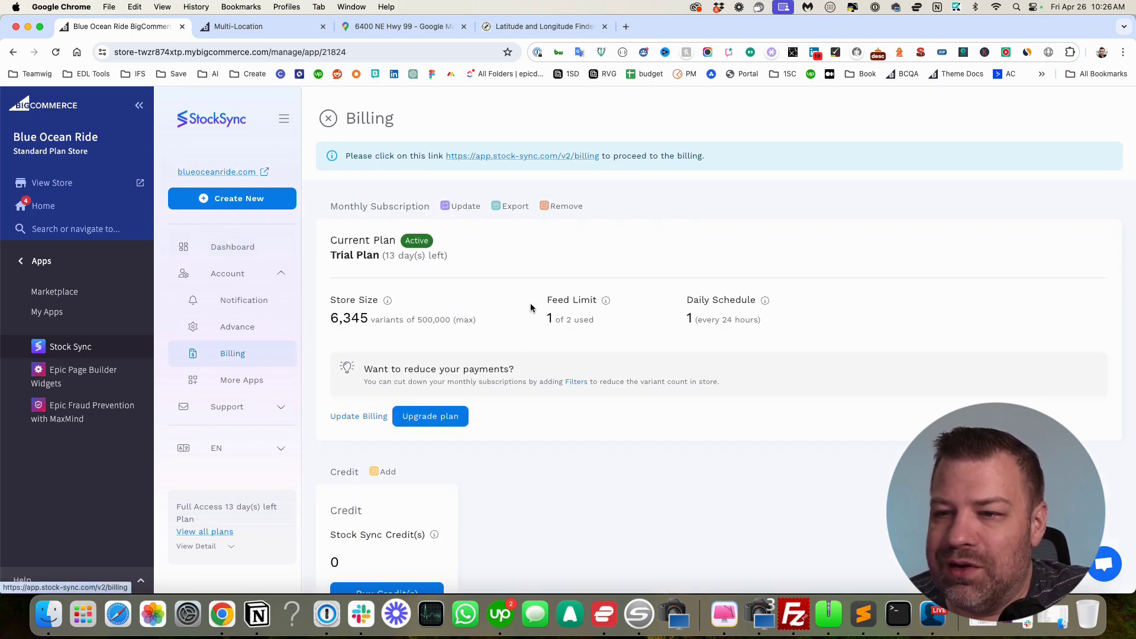
click(436, 417)
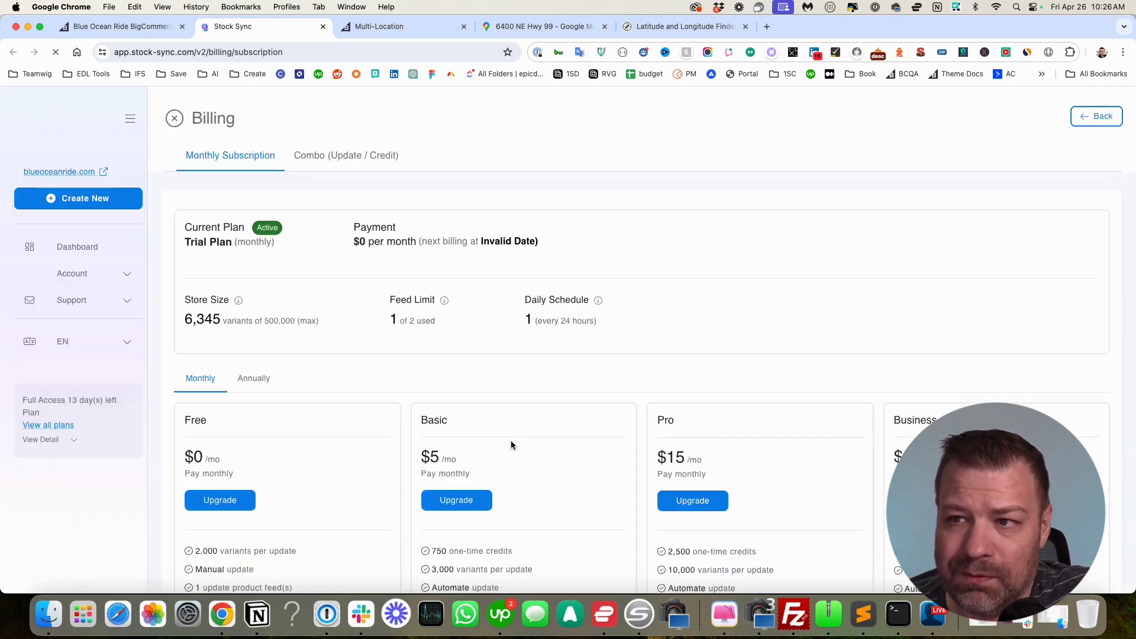
scroll(628, 452, down, 2)
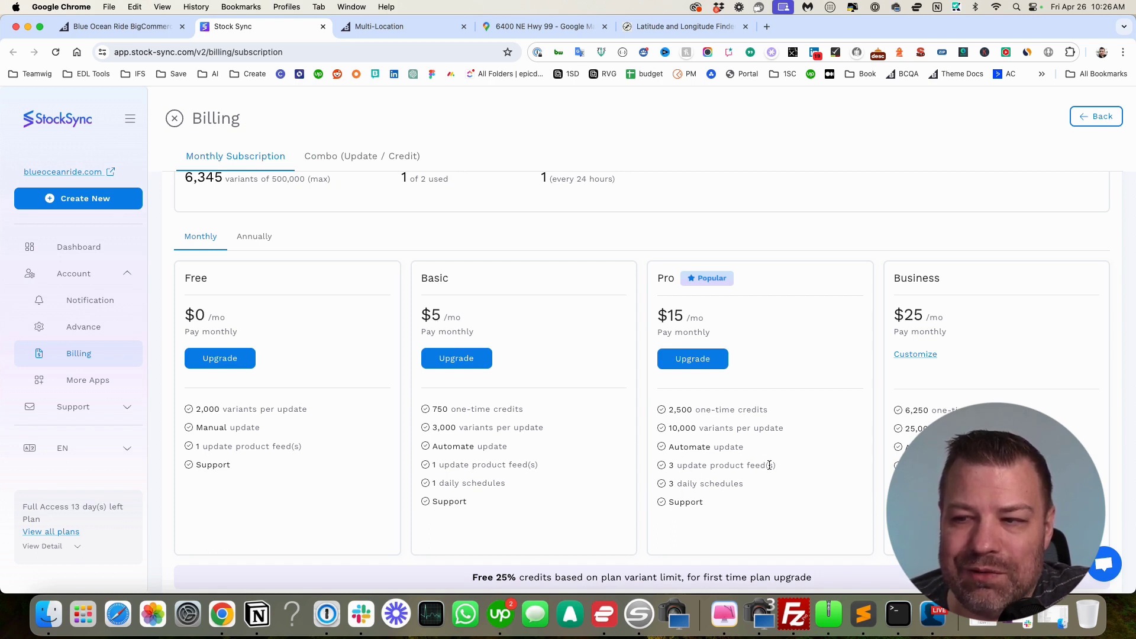
drag(776, 469, 662, 466)
drag(785, 429, 659, 430)
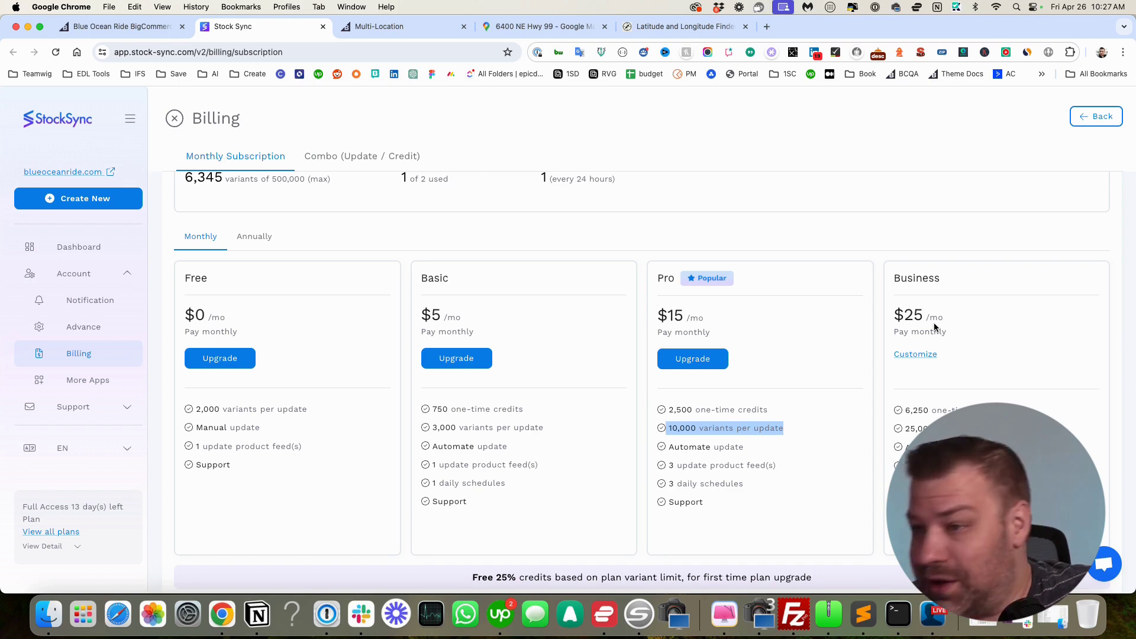
Return to the store's Stock Sync dashboard and open the settings of the Download URL - 3 feed for editing
click(121, 26)
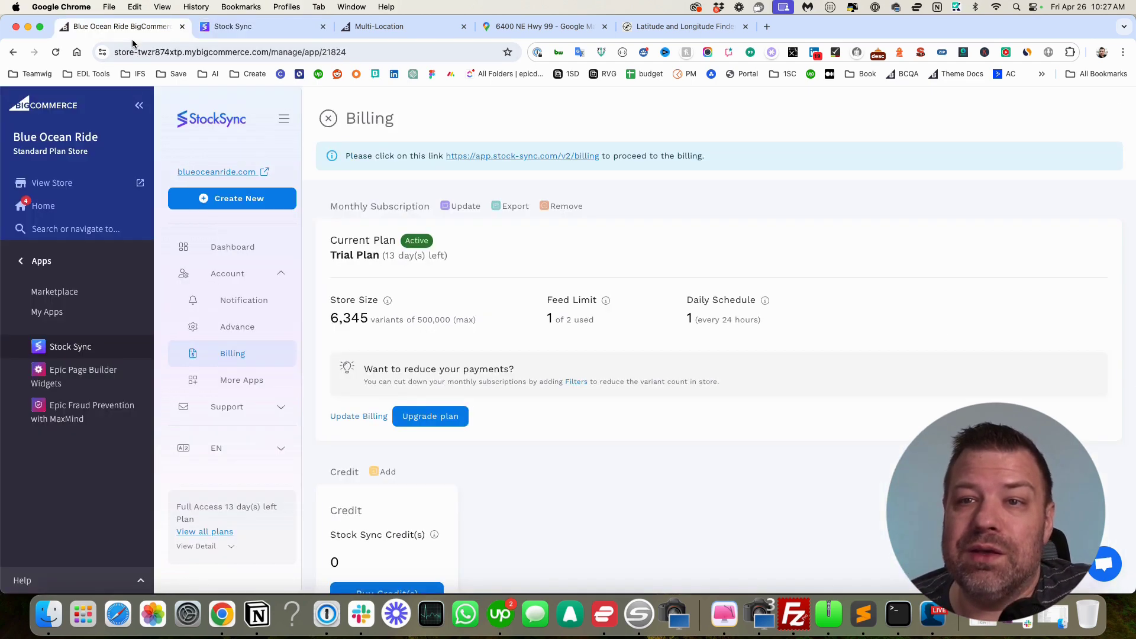
click(224, 249)
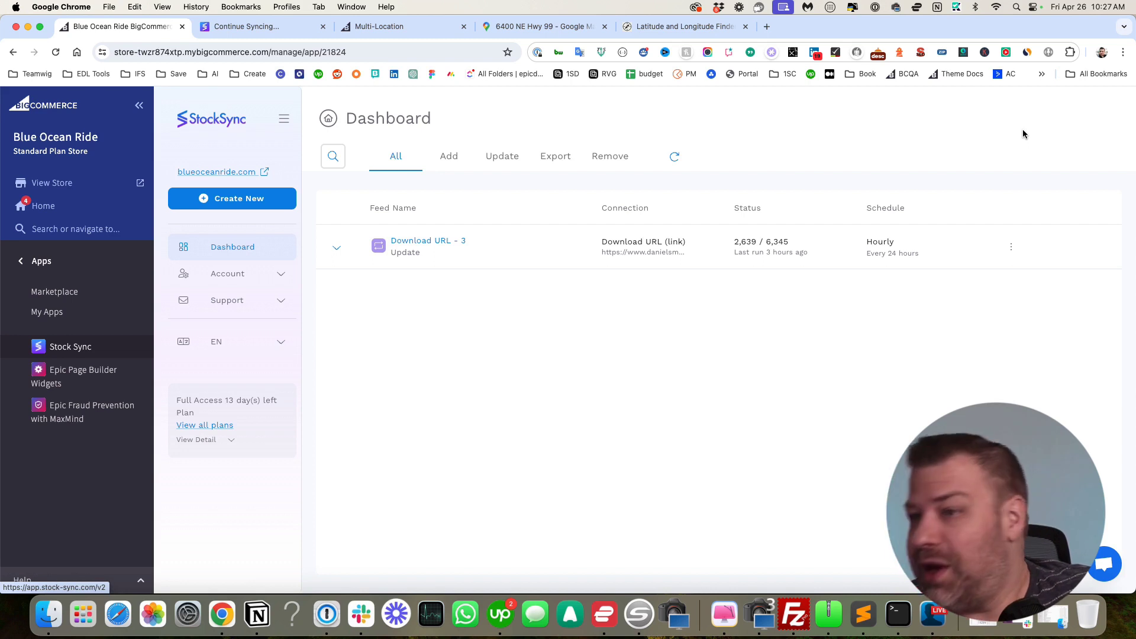
click(414, 242)
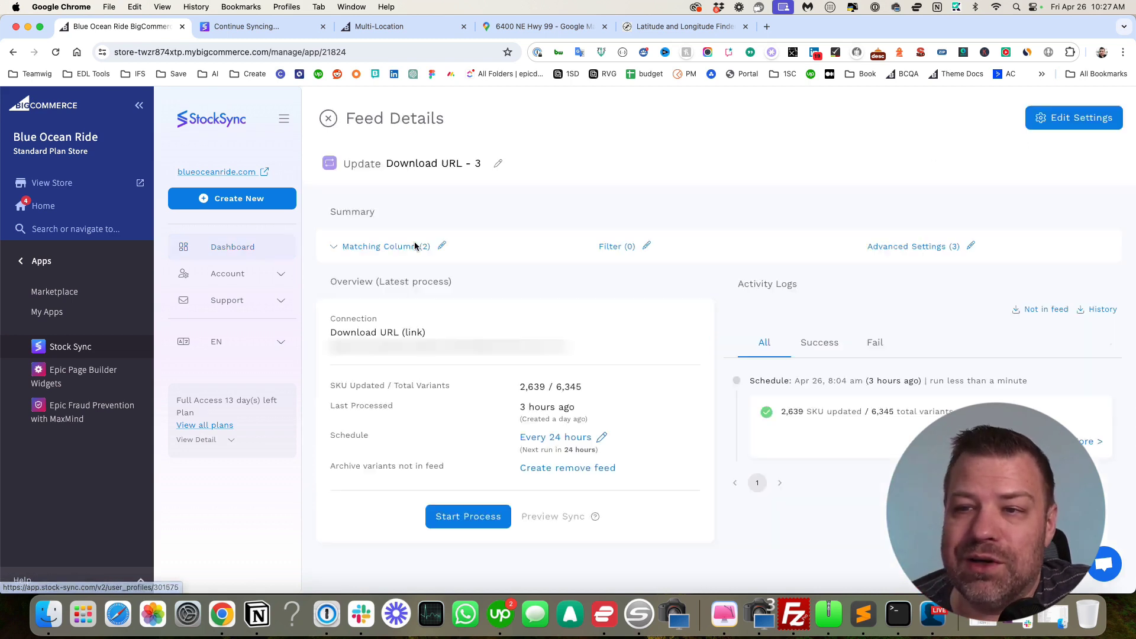
click(1064, 124)
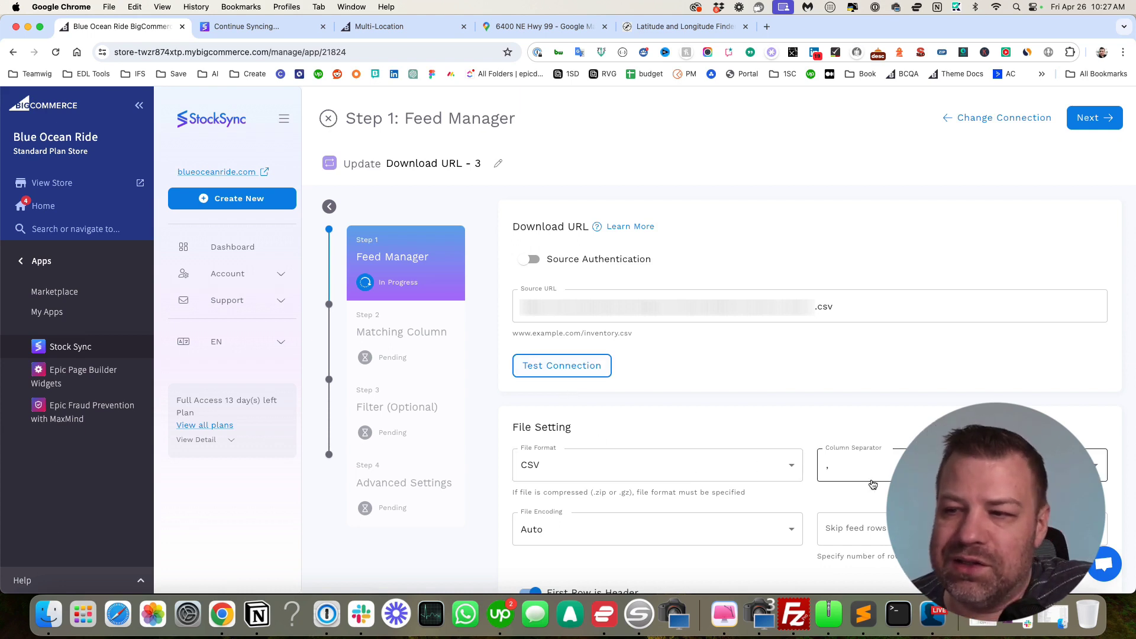
Review the feed's source and CSV file settings without changing them, and continue to the Matching Column stage
click(840, 463)
click(774, 436)
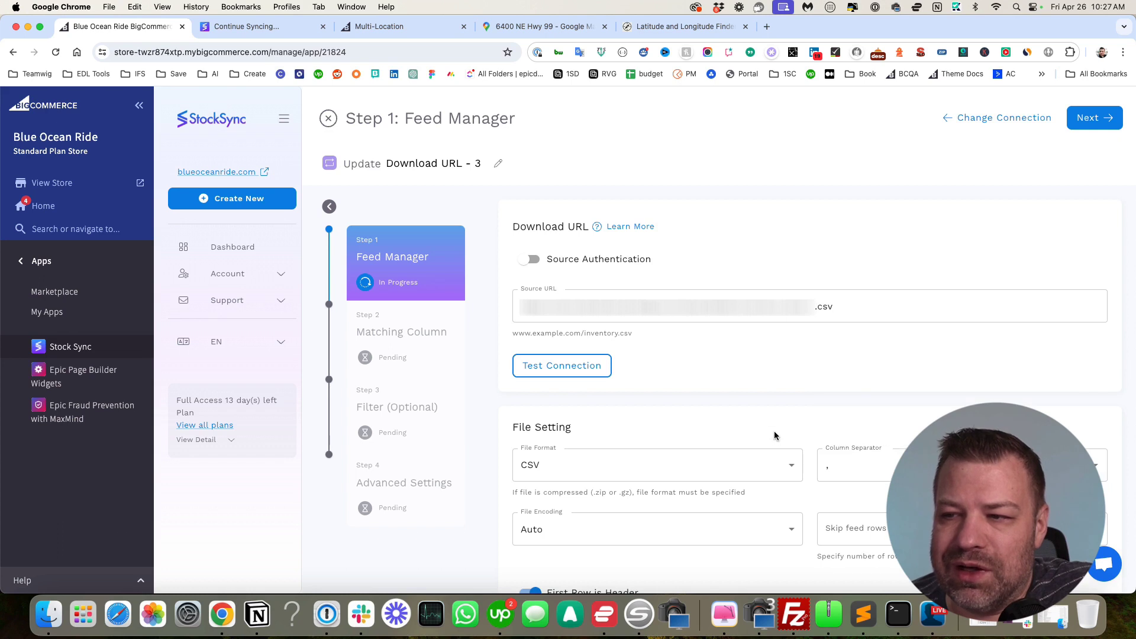
scroll(774, 436, down, 1)
scroll(774, 435, down, 1)
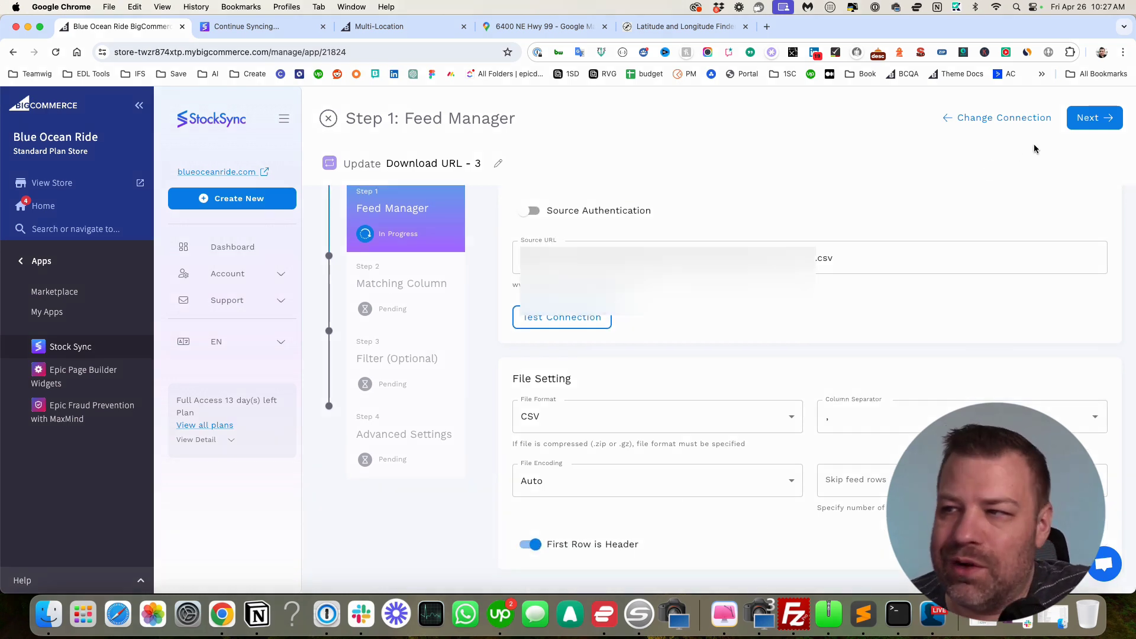
click(1078, 120)
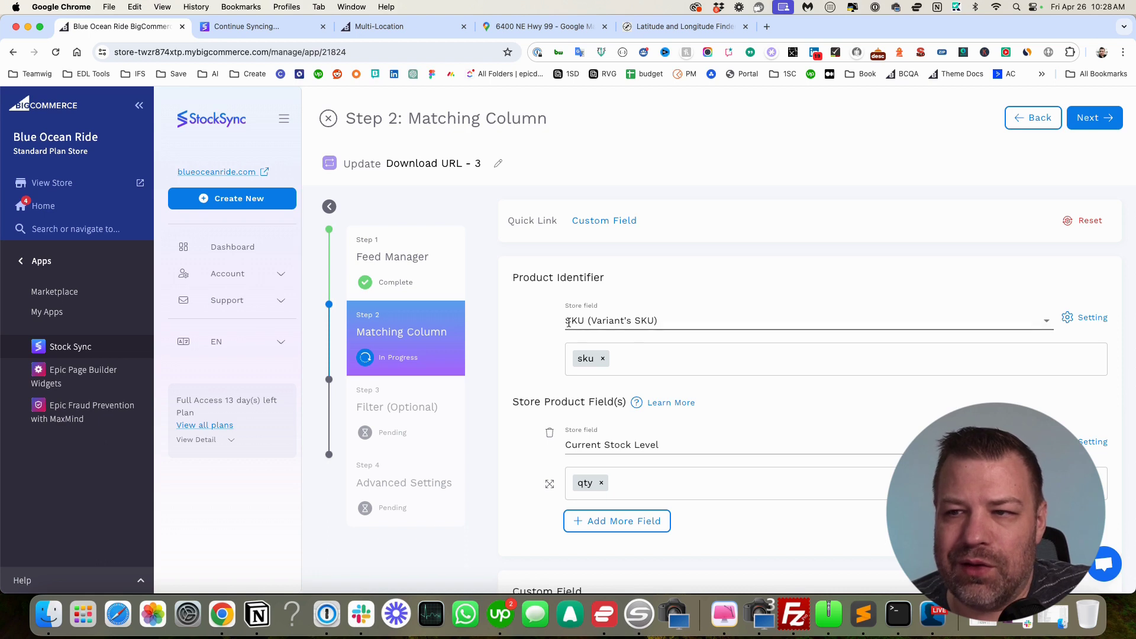
Compare the feed's sku and qty column matching with the sku and qty columns in the inventory-dsm-1 spreadsheet
click(632, 357)
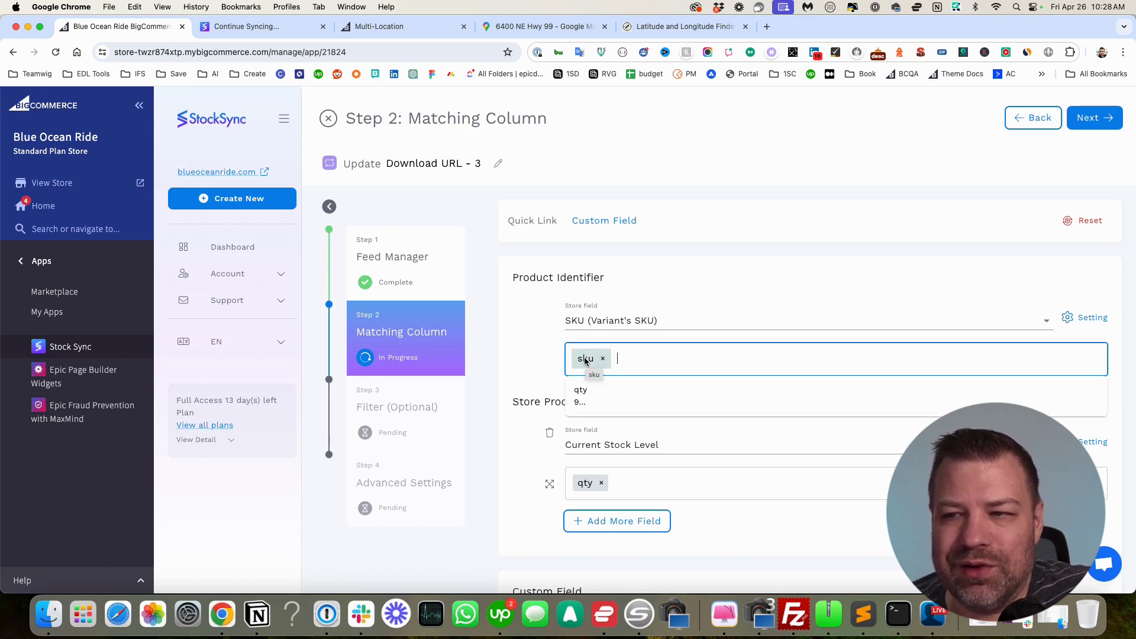
click(541, 358)
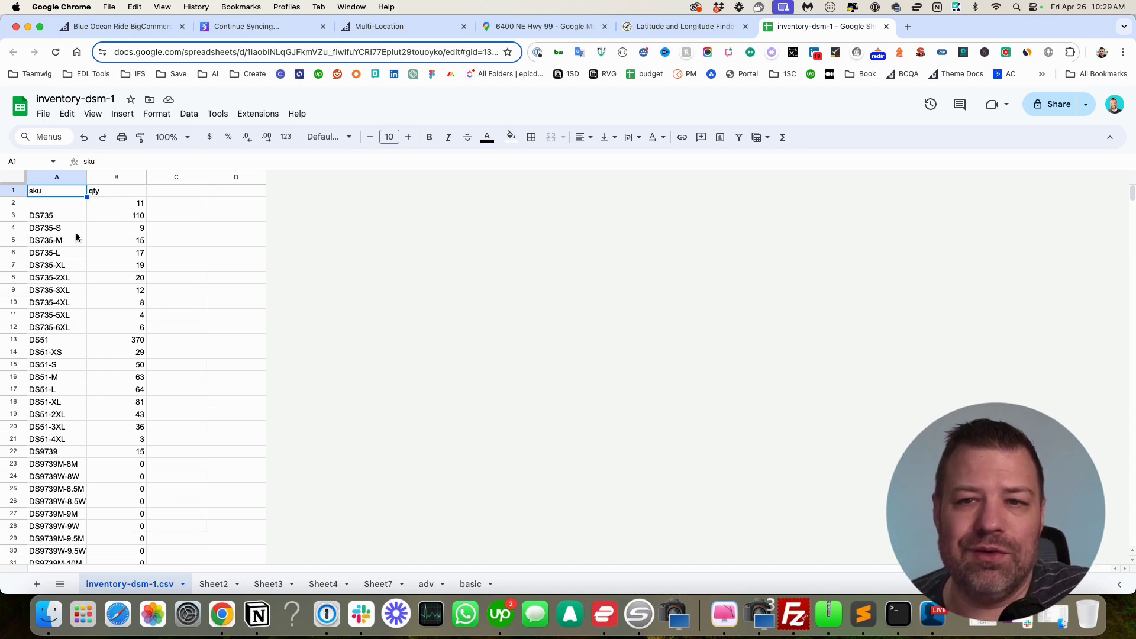
click(42, 218)
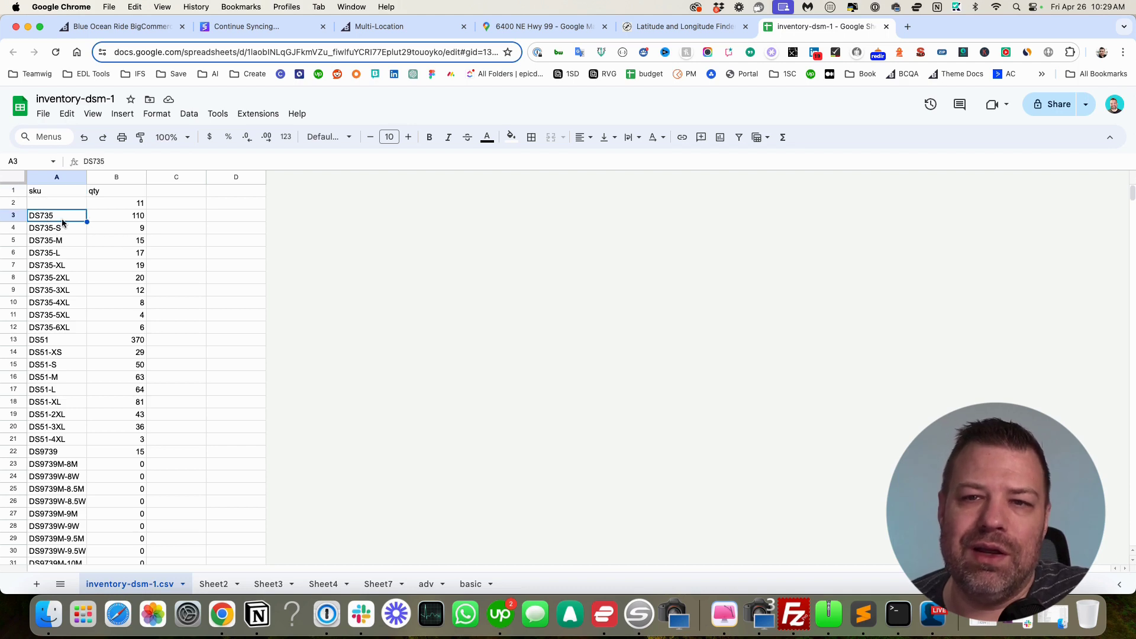
click(123, 232)
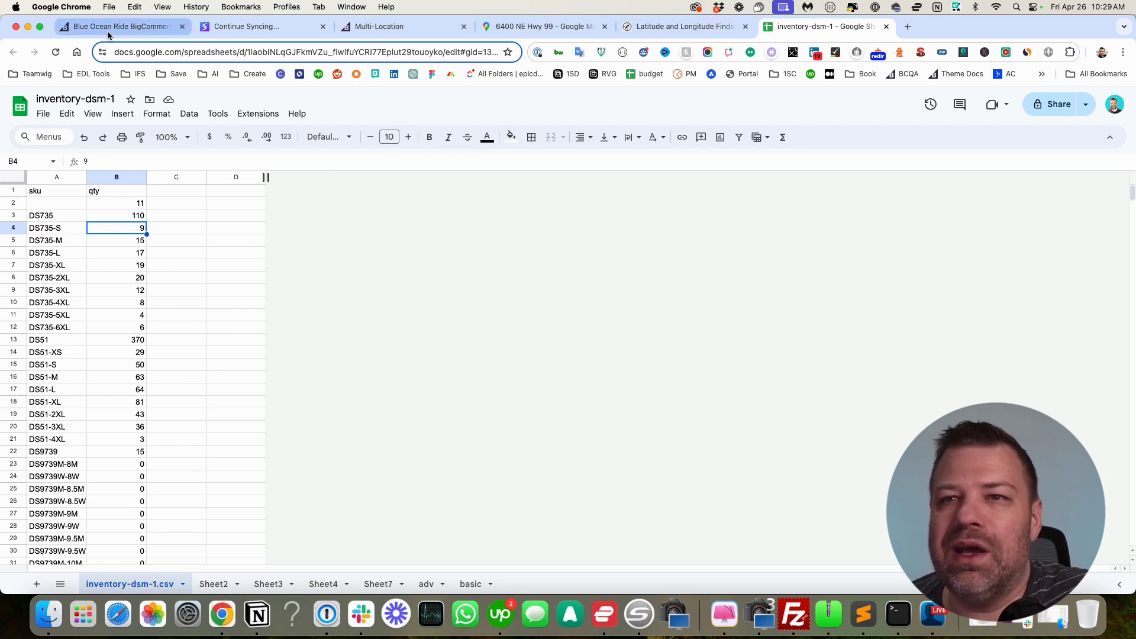
click(233, 27)
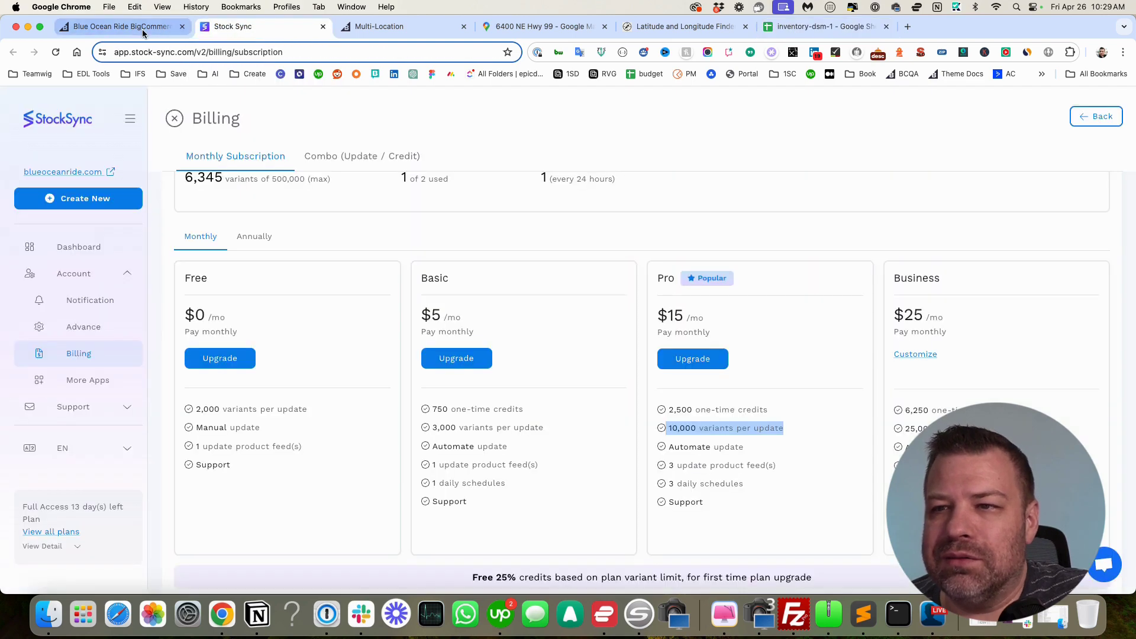
click(172, 29)
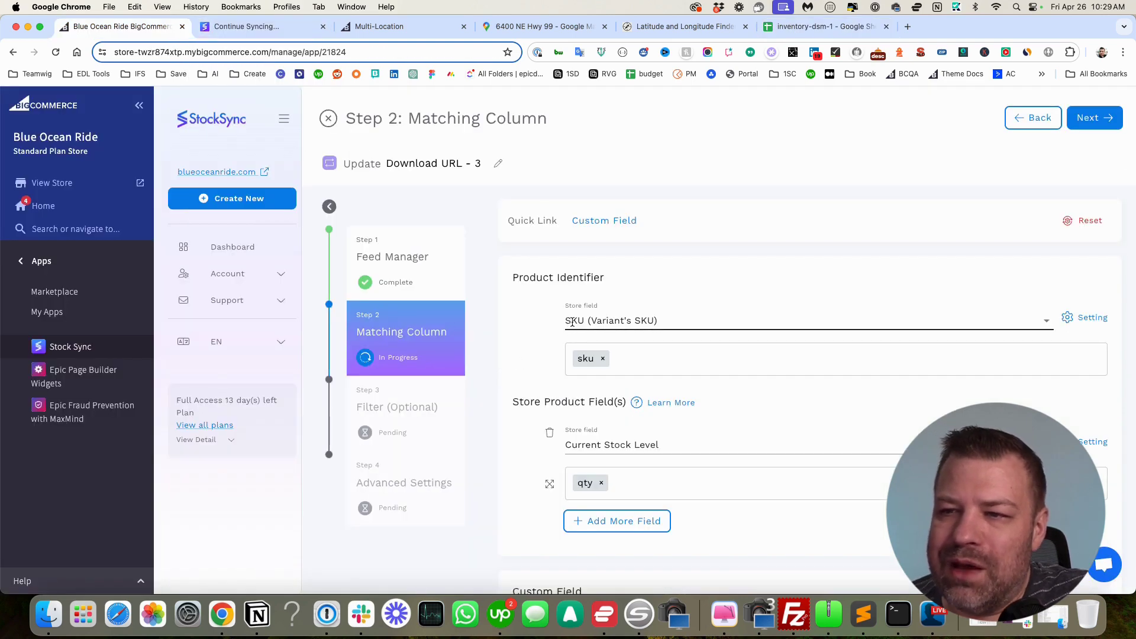
click(820, 26)
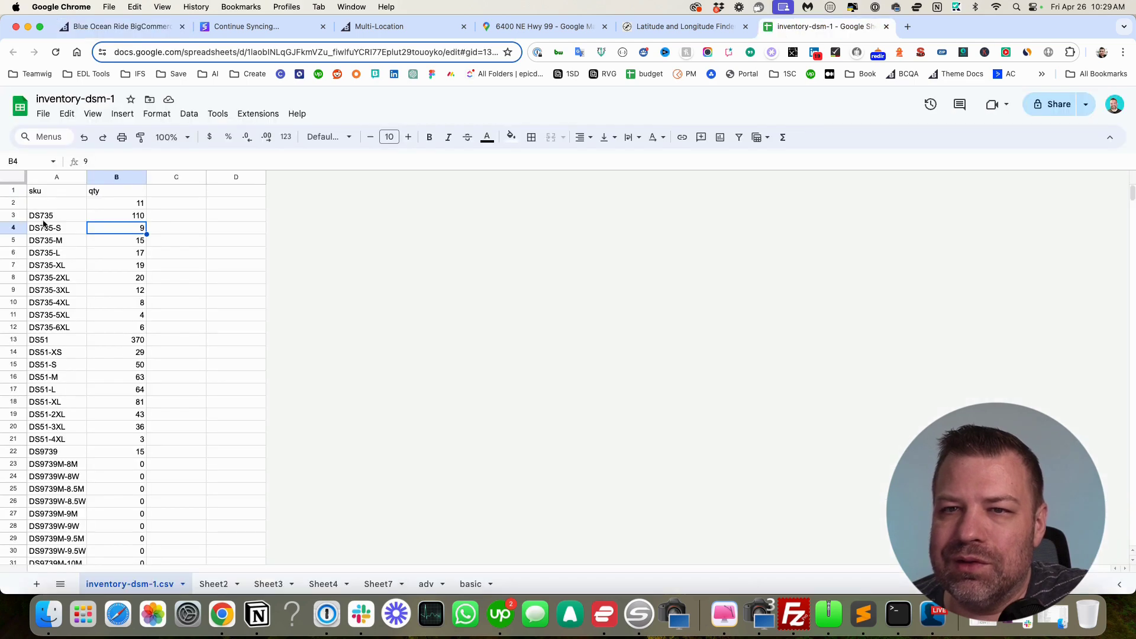
click(110, 31)
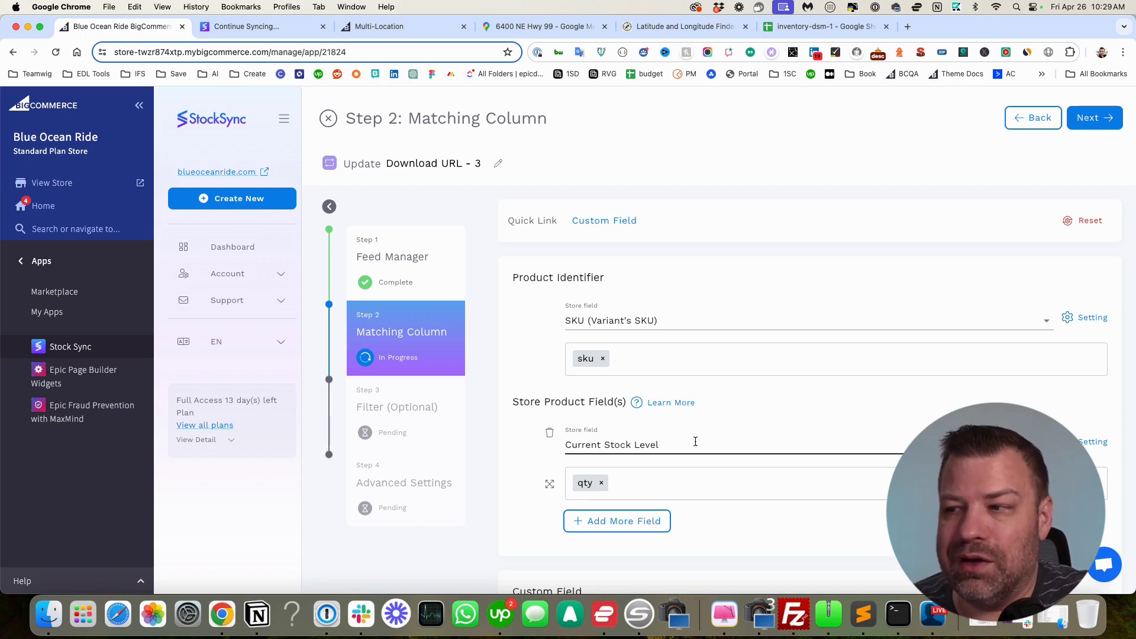
Select DSM as the inventory location in the Current Stock Level field's settings and close them
click(1089, 447)
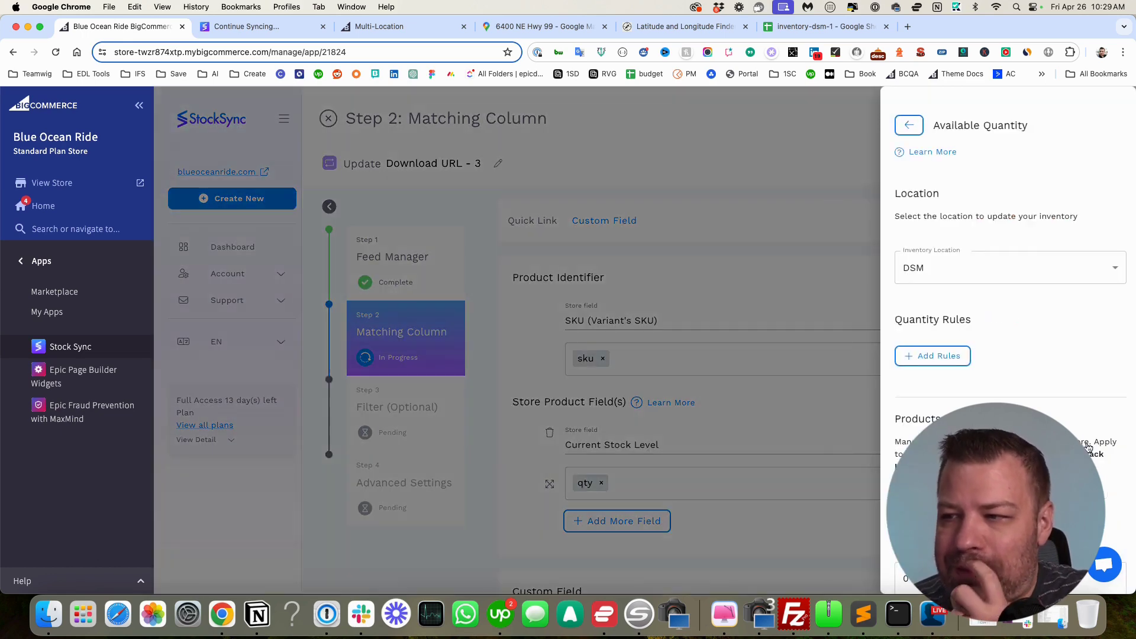
click(942, 272)
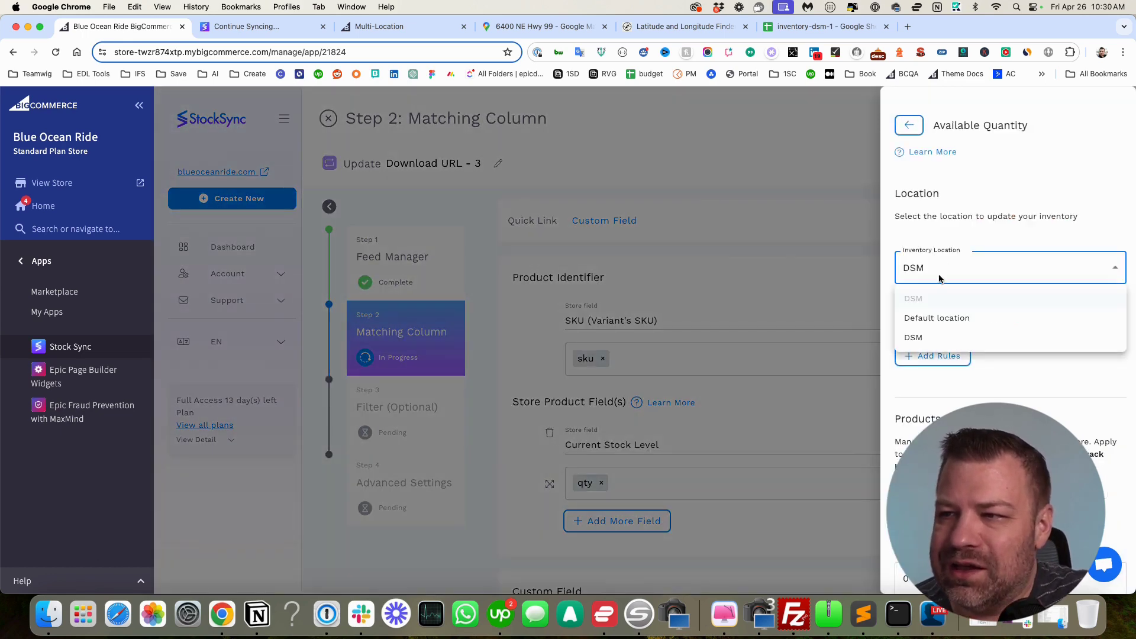
click(932, 339)
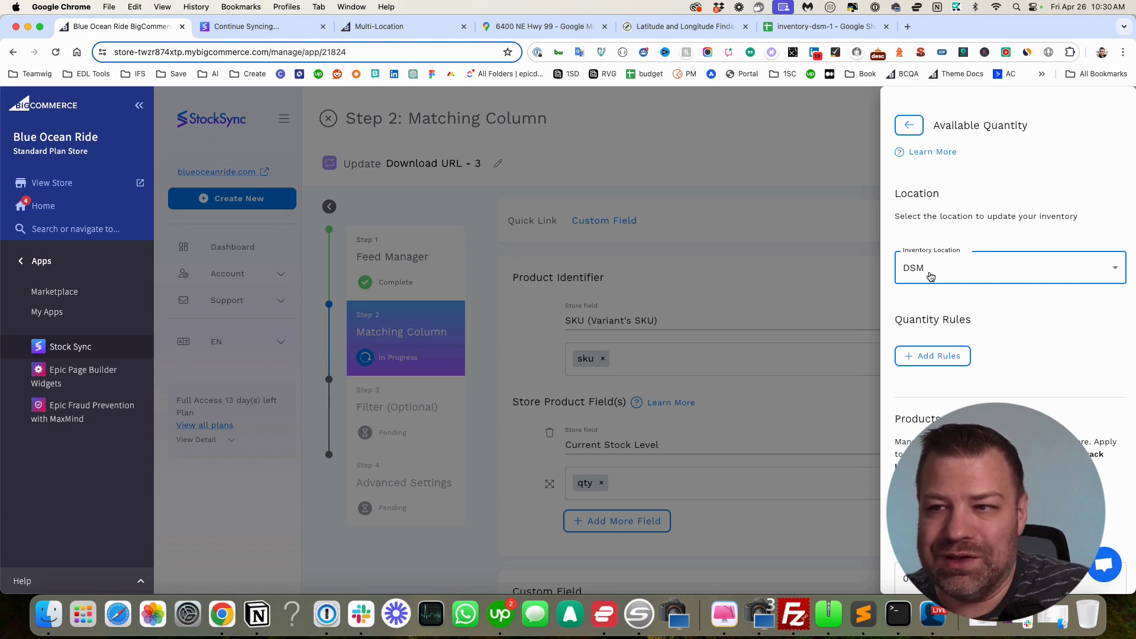
click(641, 322)
Review the Product Identifier's available store fields and its prefix and postfix settings without changing them
click(626, 323)
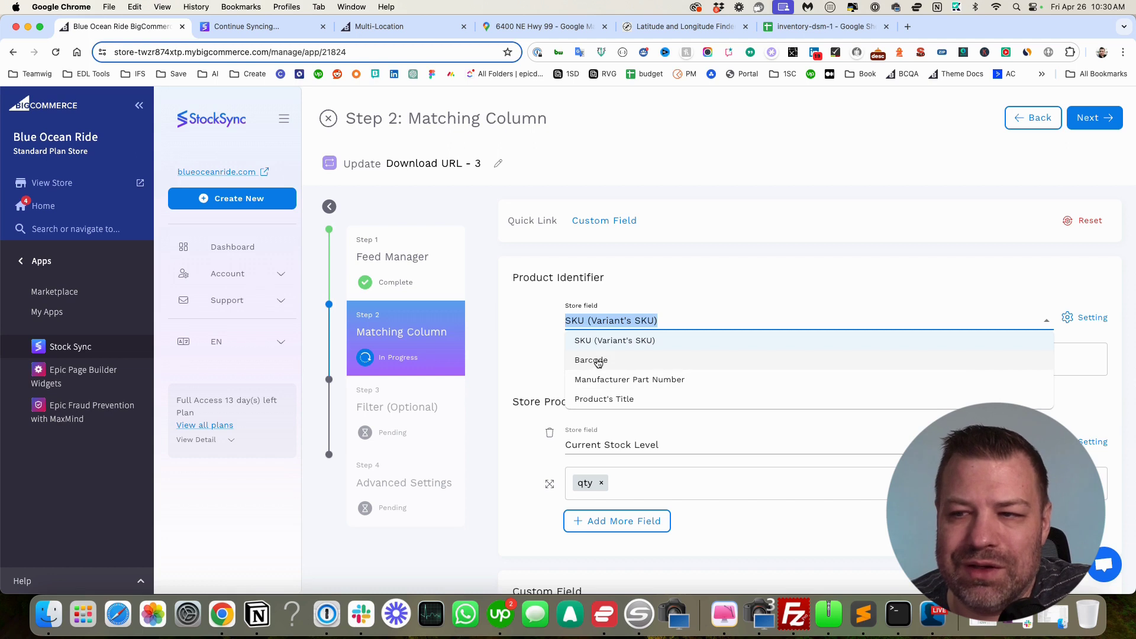
click(507, 334)
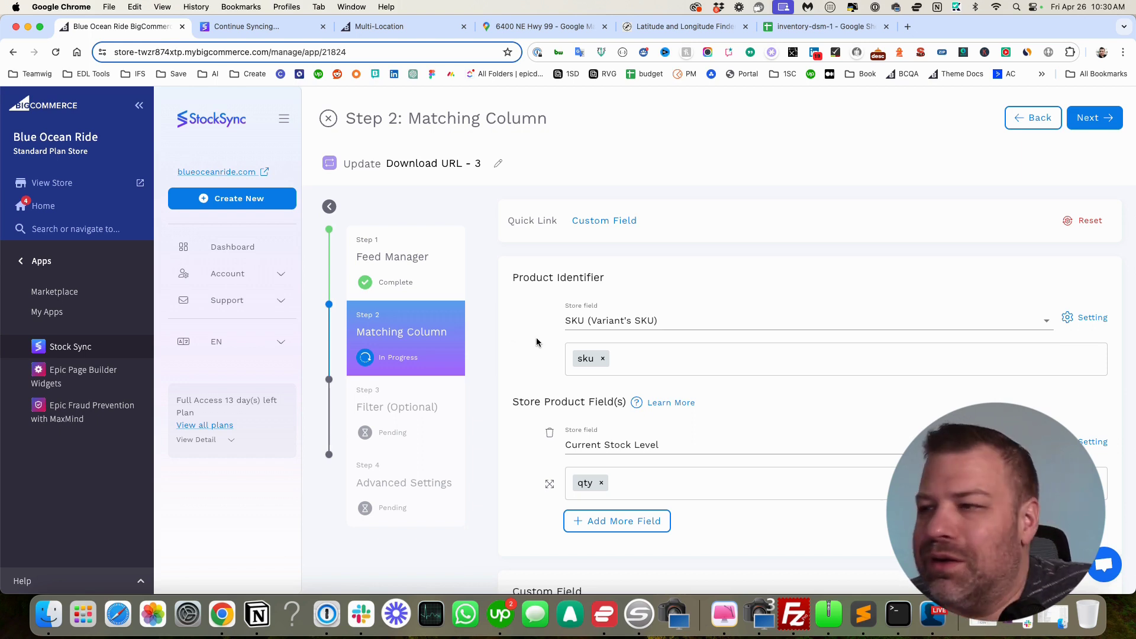
click(1090, 318)
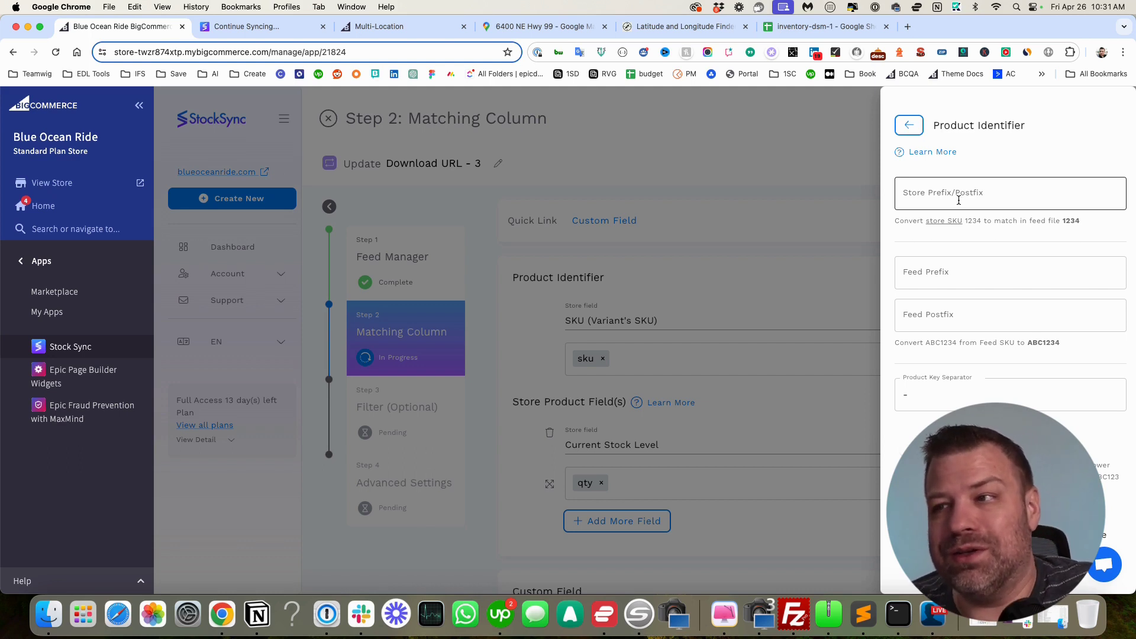
click(959, 201)
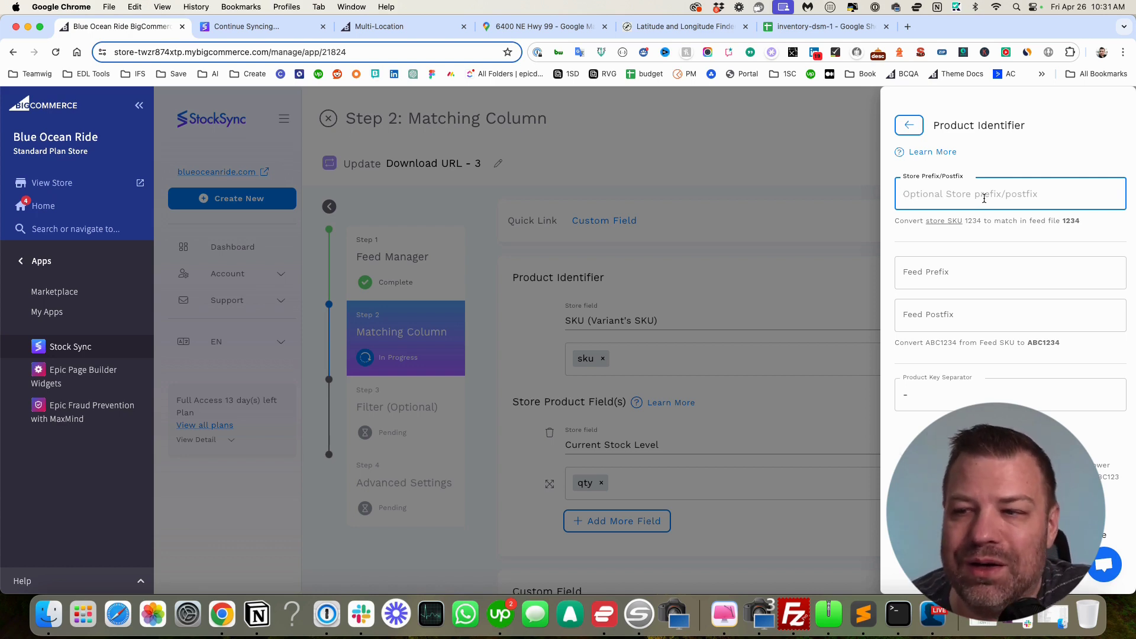
click(773, 308)
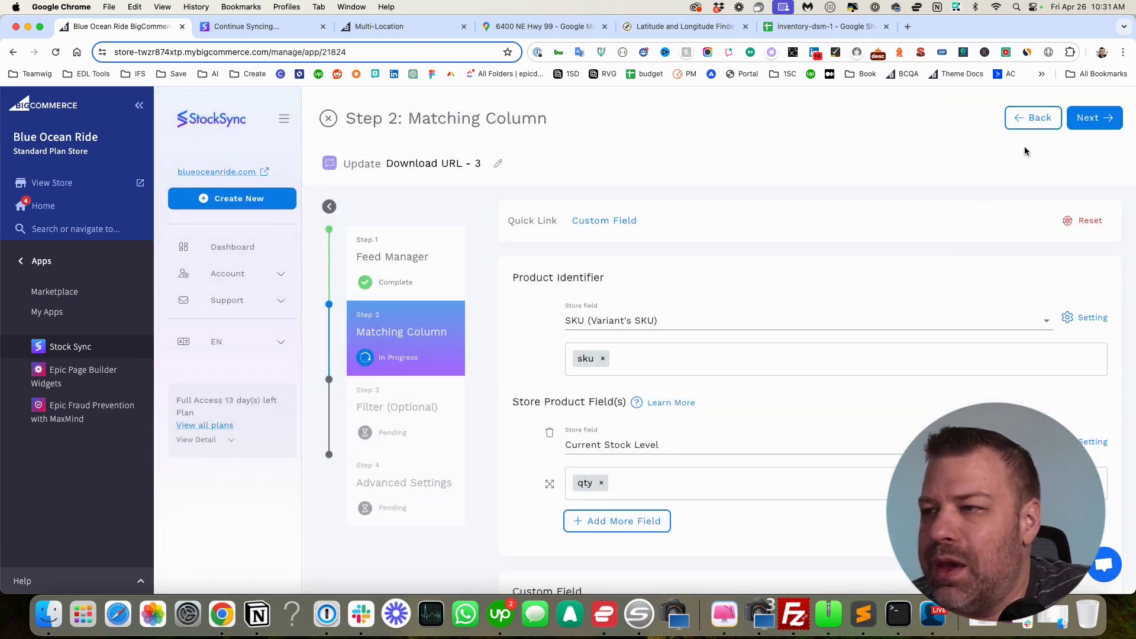
Save the column matching and continue through the optional Filter stage to Advanced Settings without adding a filter
click(1092, 121)
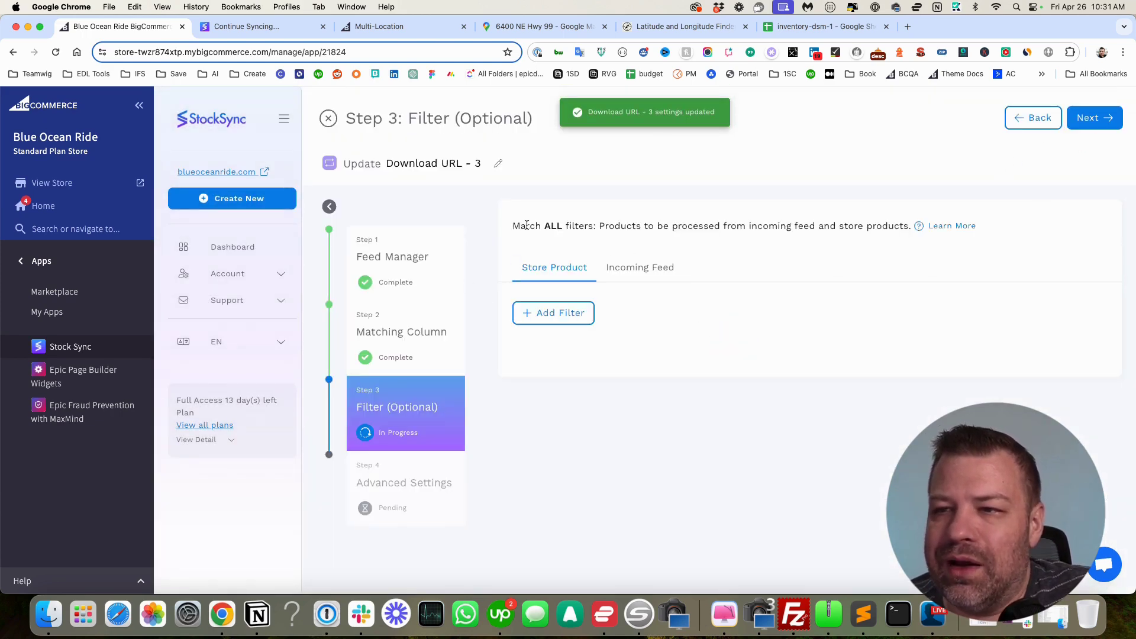
drag(511, 226, 596, 225)
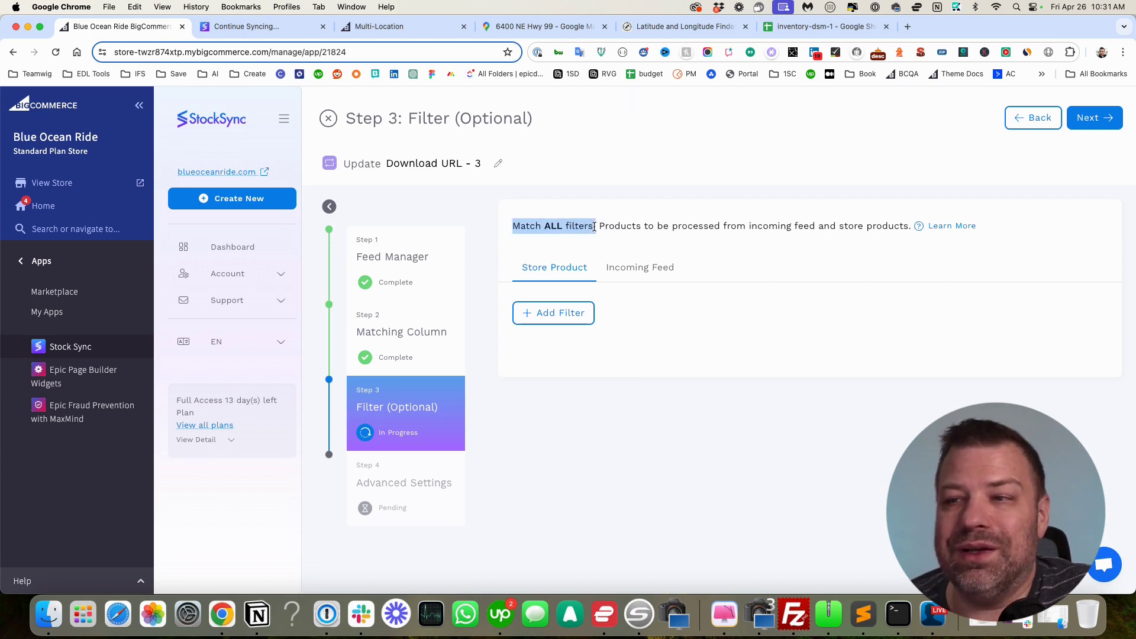
click(1095, 118)
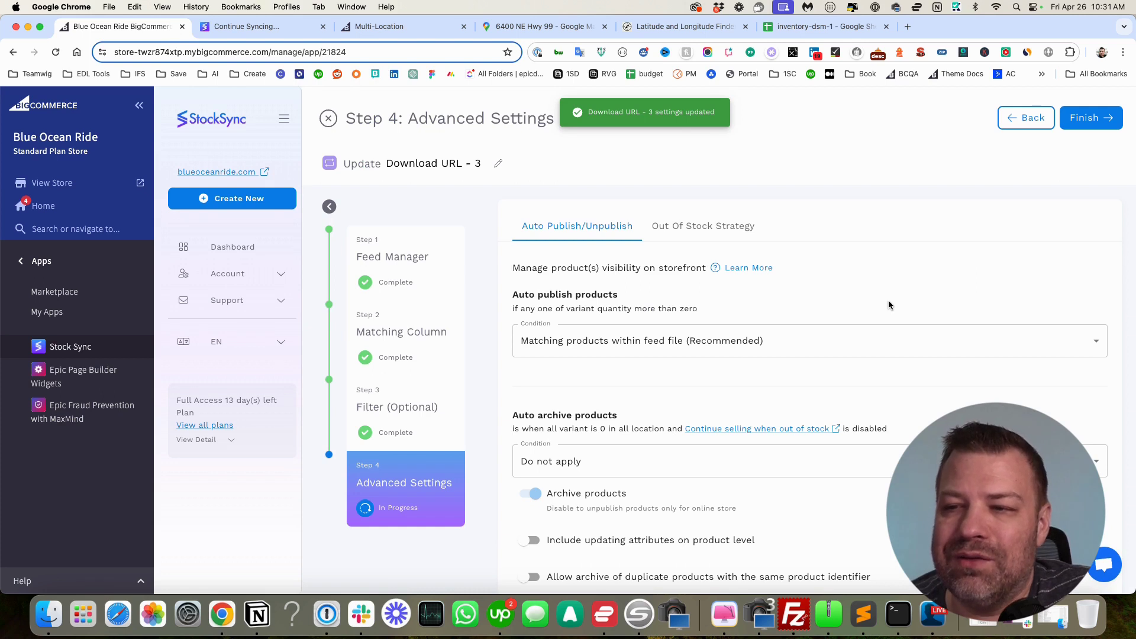
Review the auto publish and auto archive options, keep auto publish on Matching products within feed file (Recommended), and finish the feed setup
scroll(886, 311, down, 2)
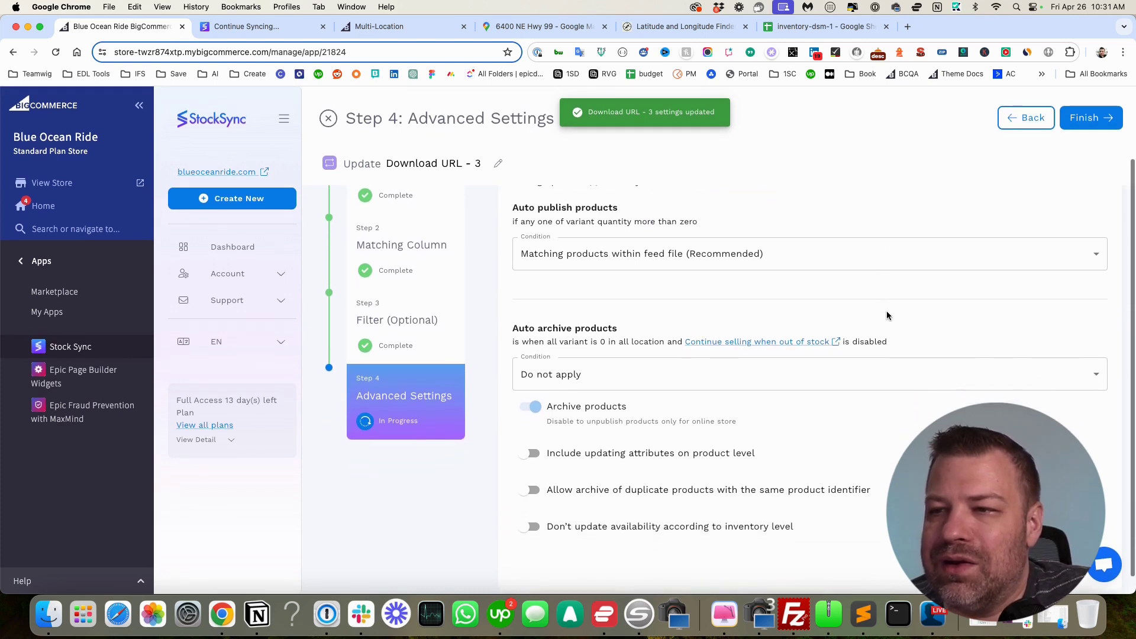
scroll(886, 310, down, 1)
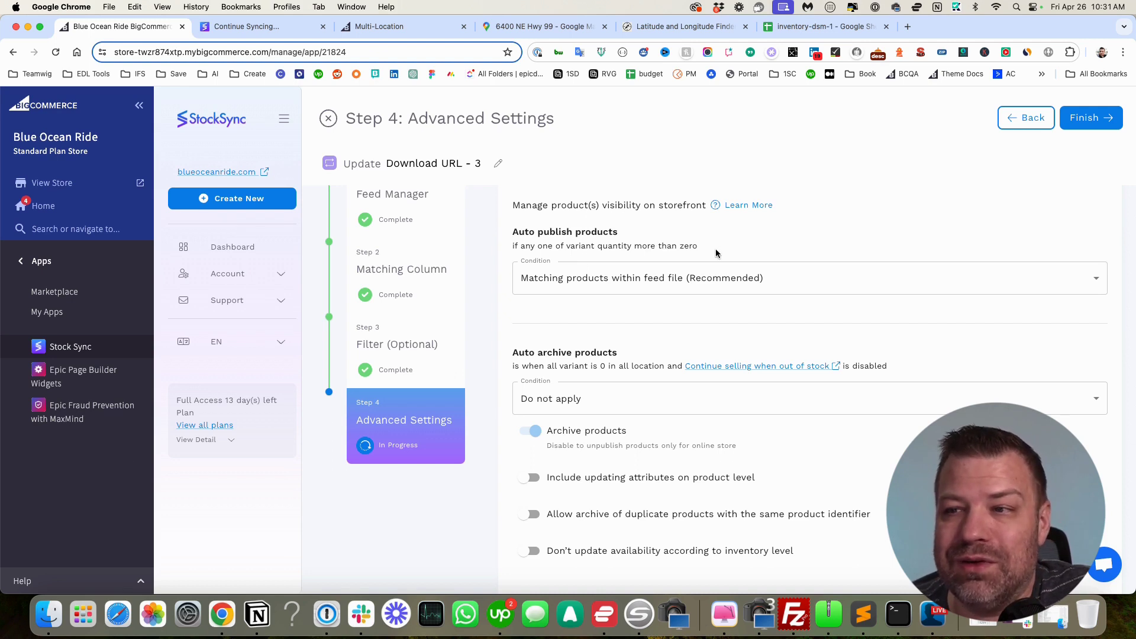
click(678, 282)
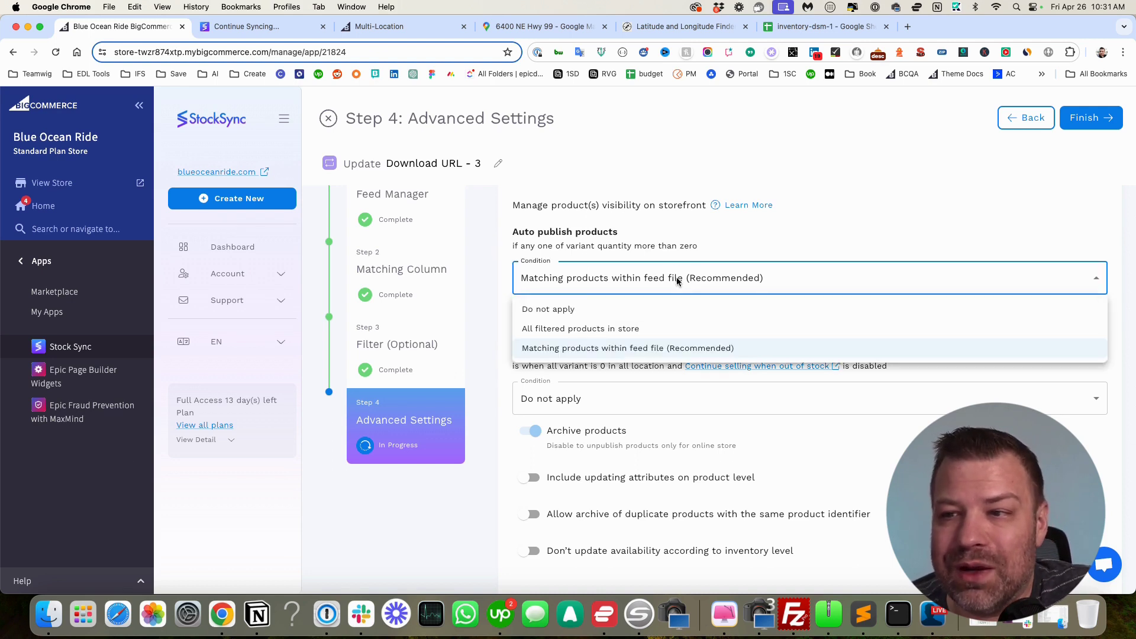
click(595, 277)
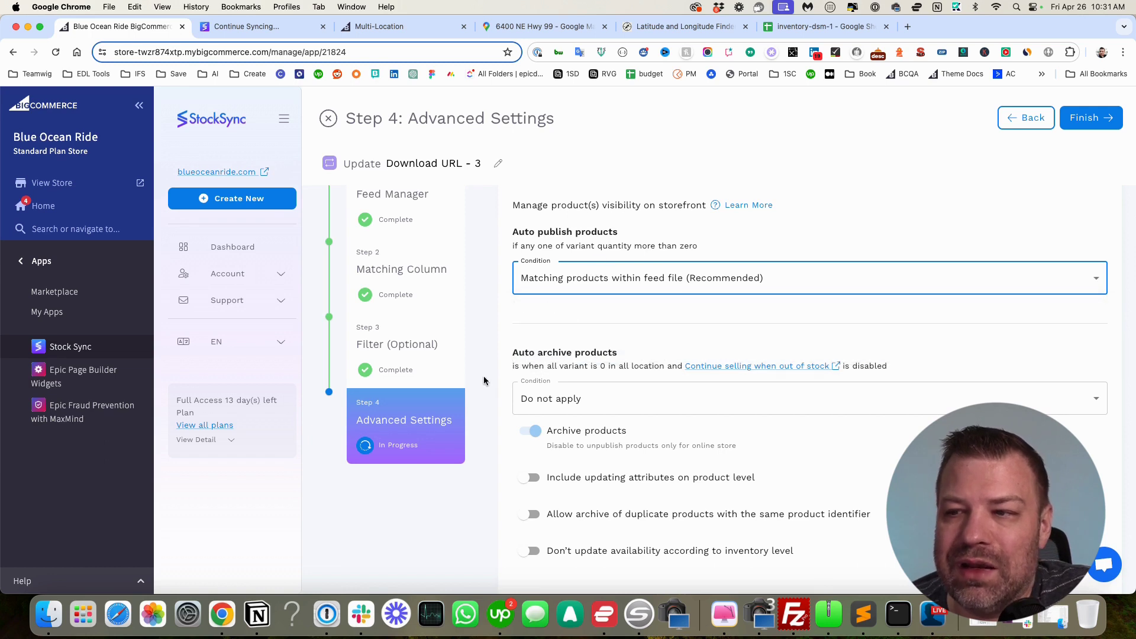
scroll(492, 383, down, 1)
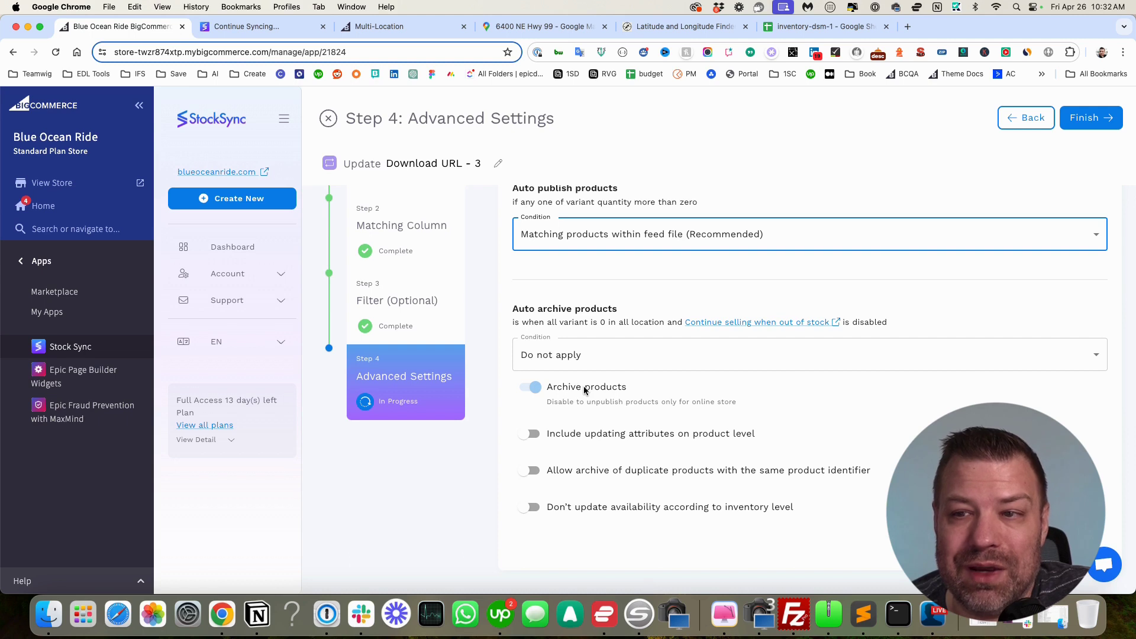
scroll(585, 389, up, 1)
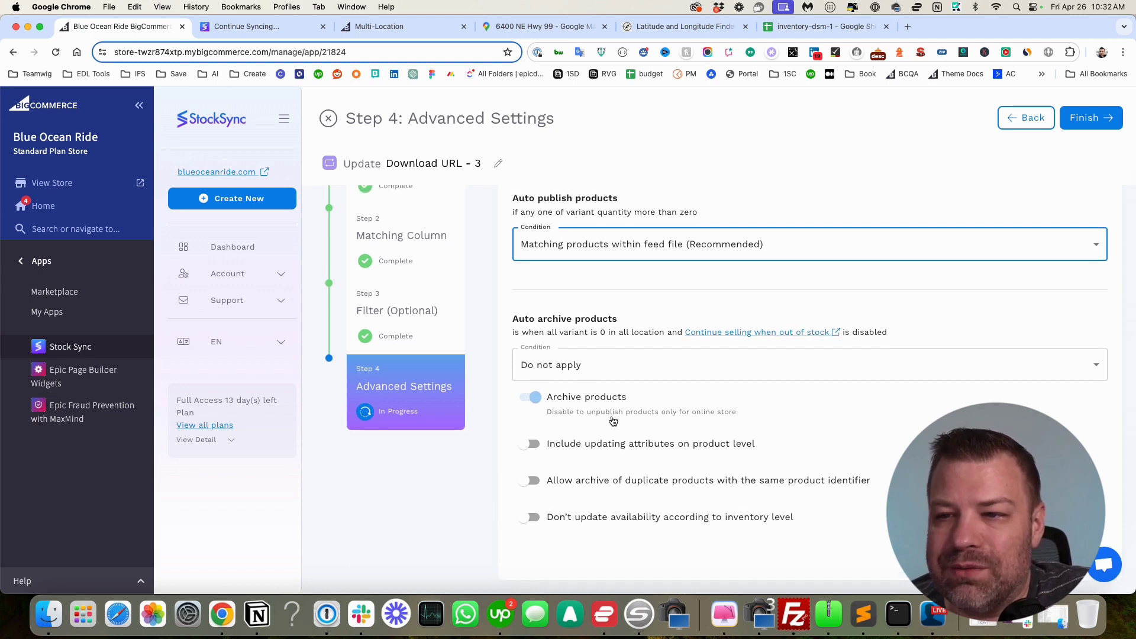
click(1079, 124)
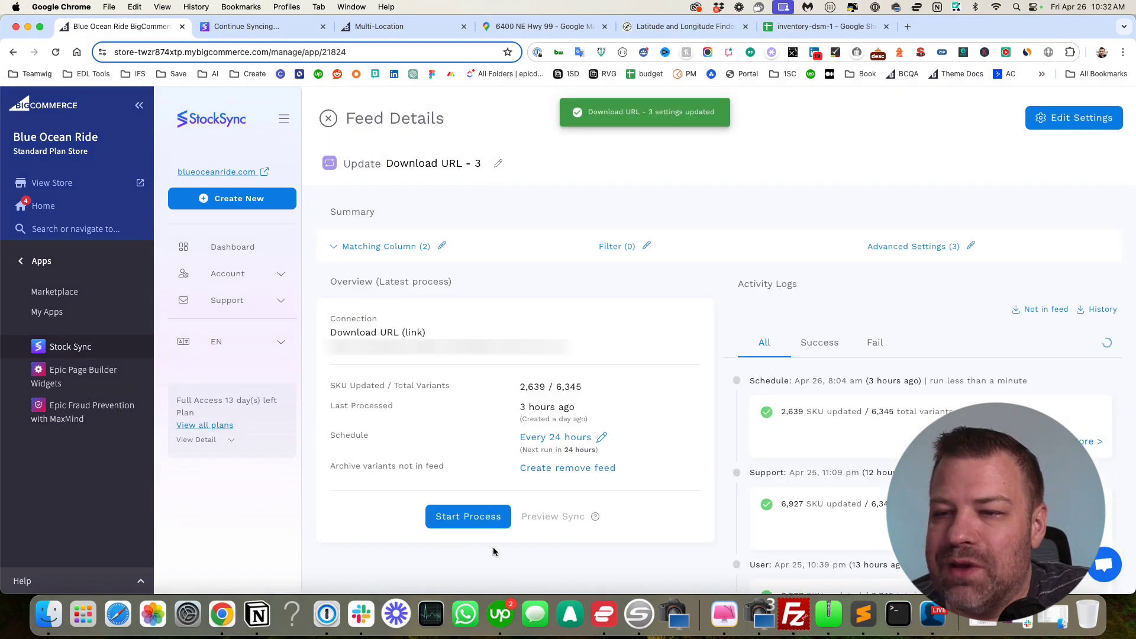